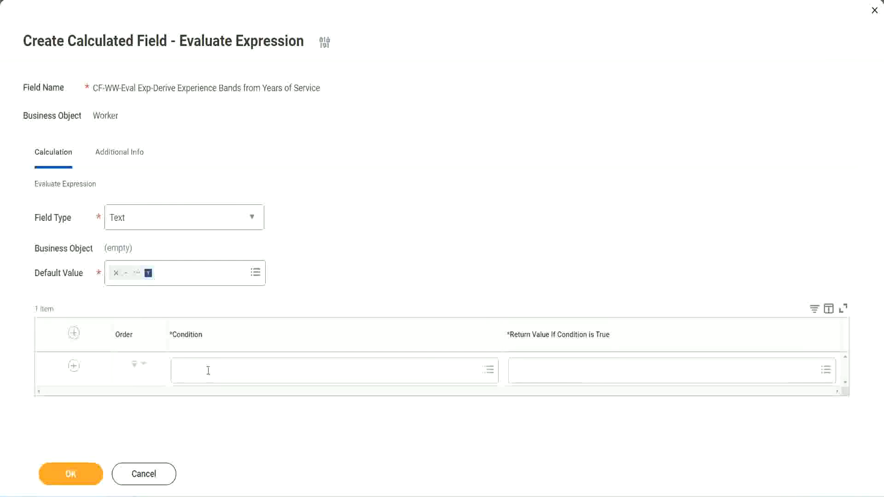
Set the first row's condition to CF-WW-TF-Length of Service between 0 and 7 years, copying the field name from the Notepad++ notes
click(208, 370)
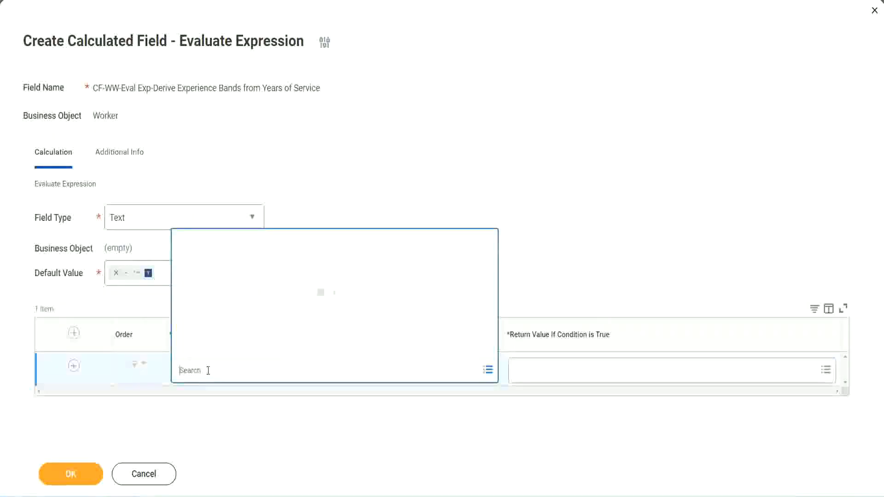
click(337, 205)
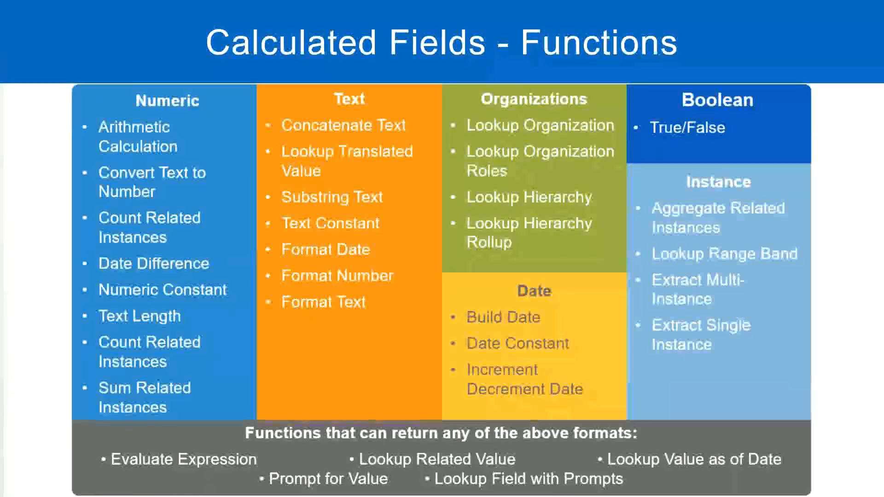
key(alt+Tab)
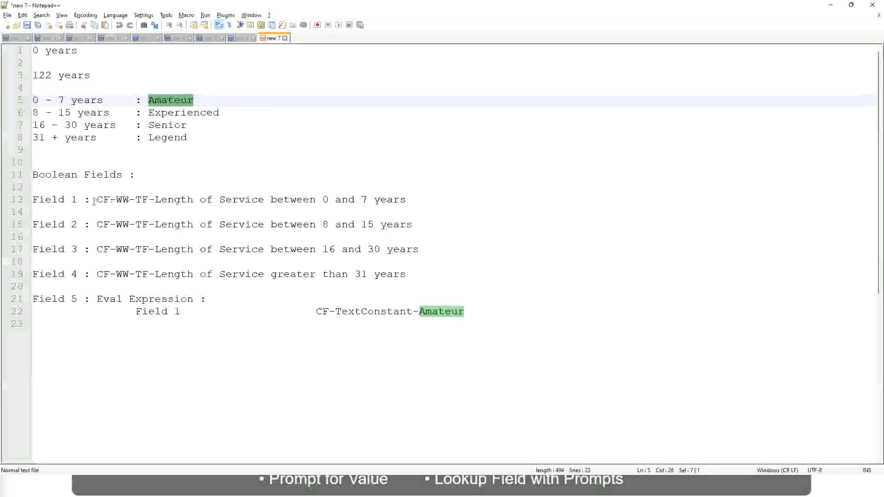
drag(97, 199, 407, 203)
key(ctrl+c)
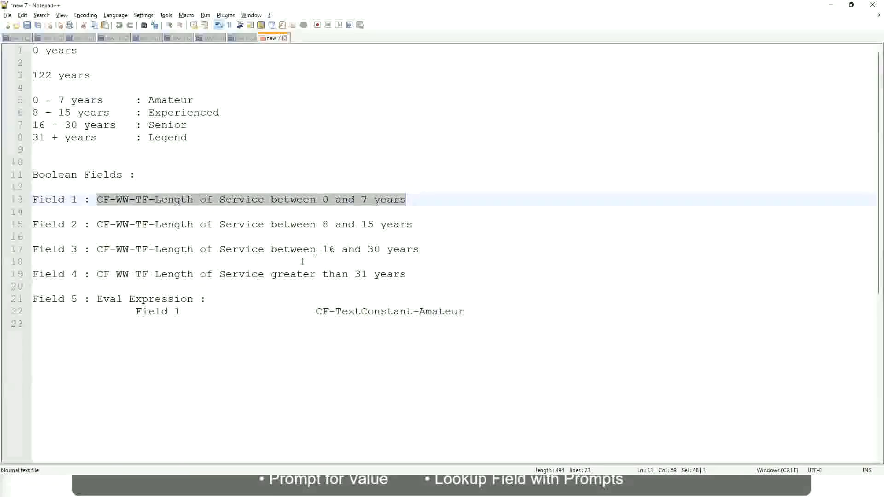
key(alt+Tab)
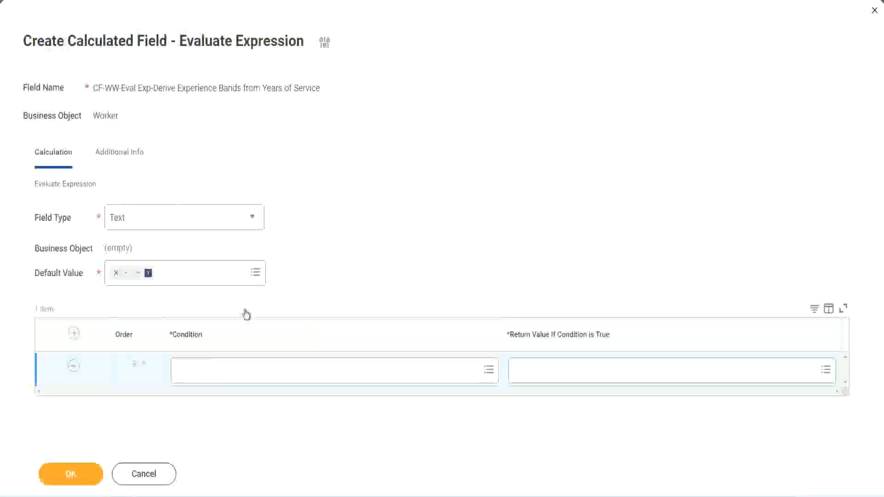
click(225, 374)
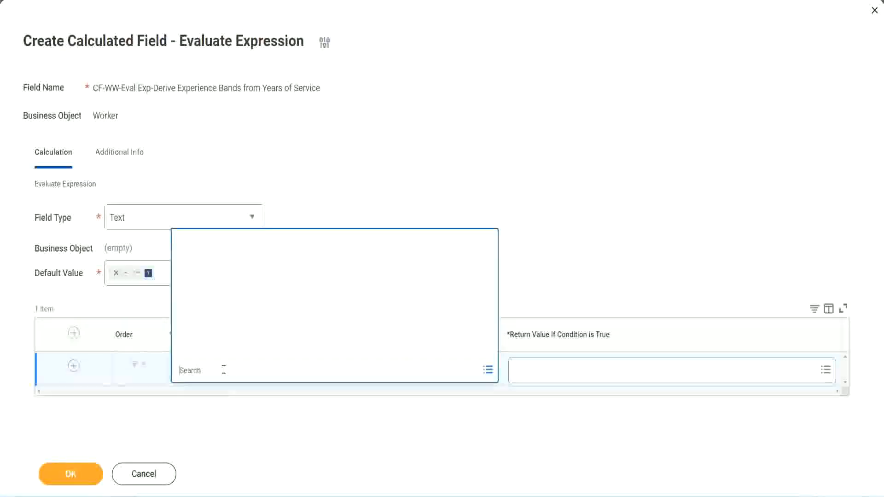
key(ctrl+v)
key(Return)
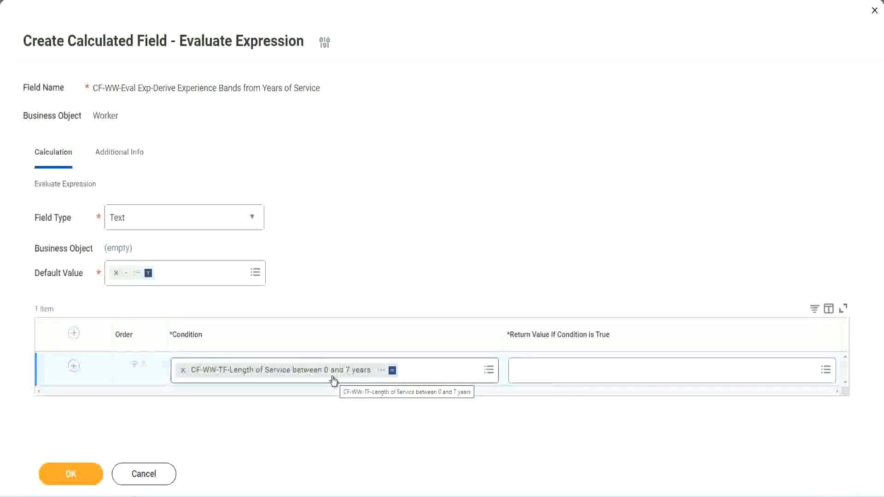
click(574, 374)
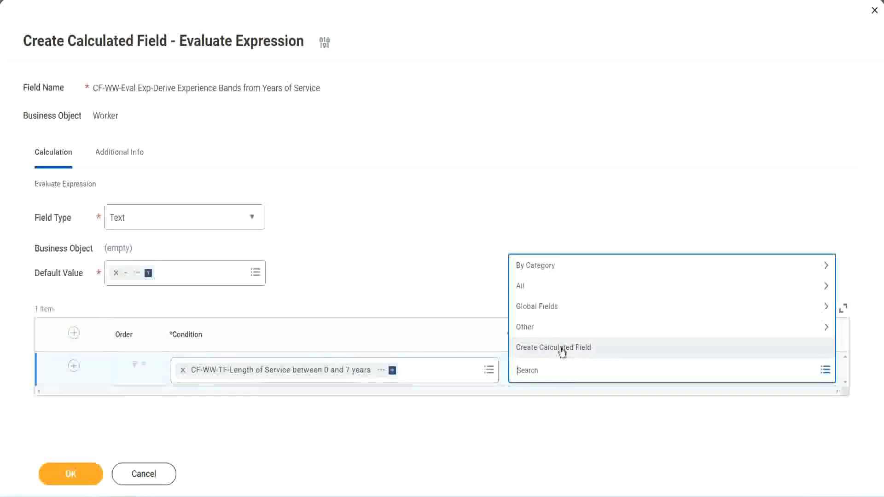
click(513, 230)
click(532, 375)
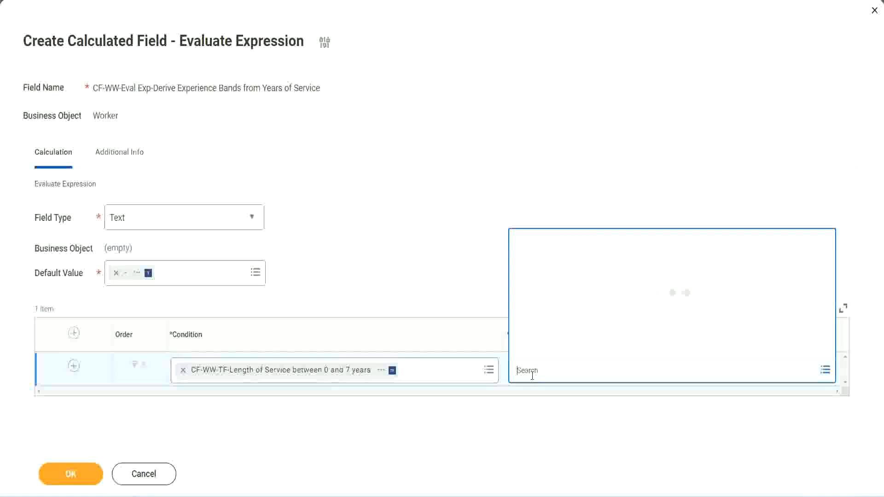
text(Amaterue)
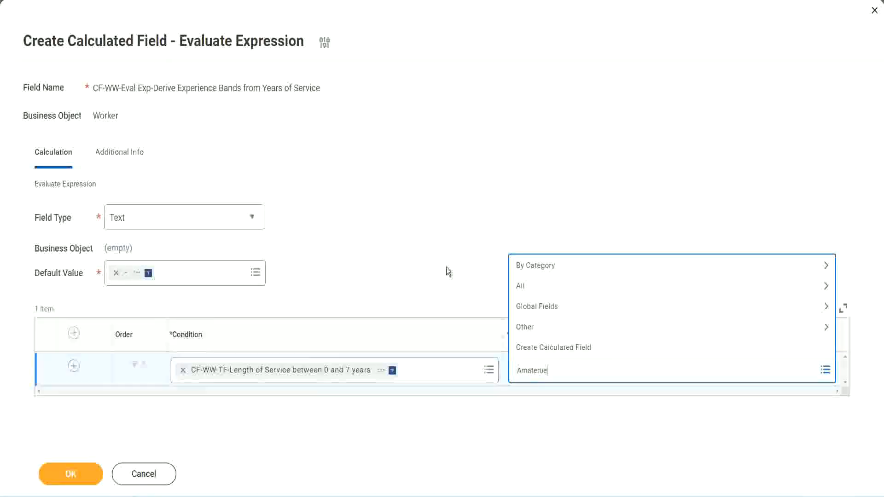
click(447, 268)
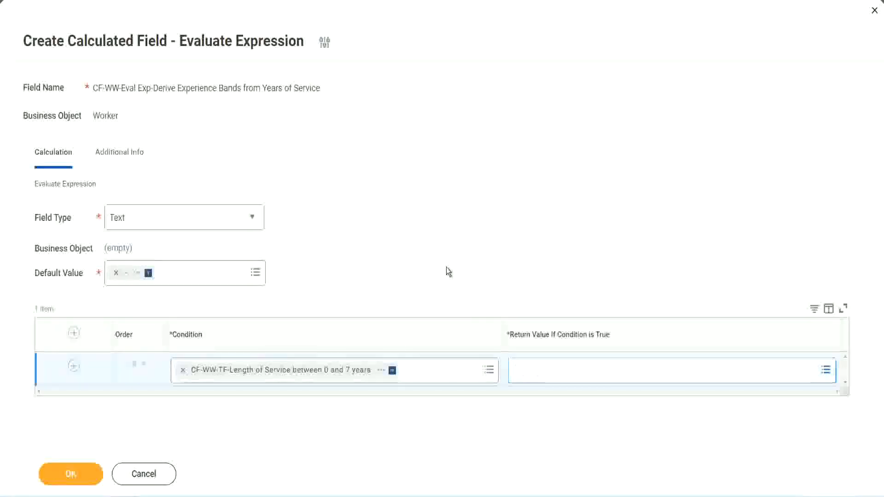
click(557, 378)
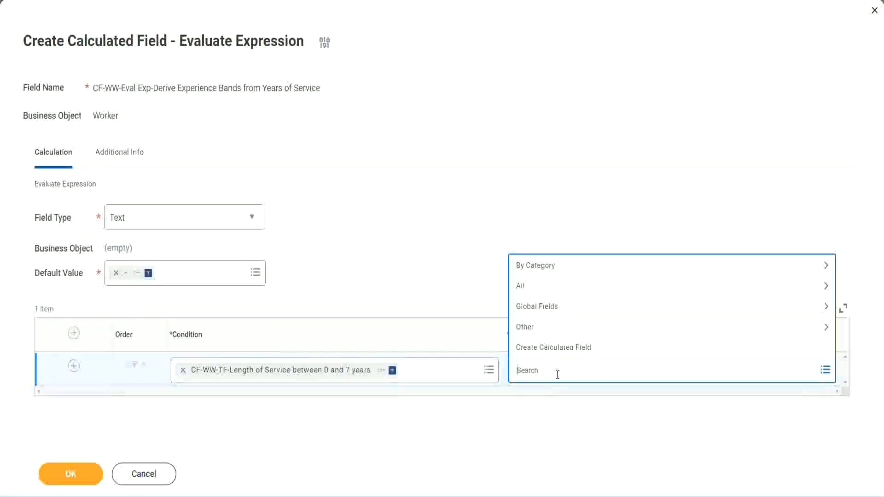
click(446, 271)
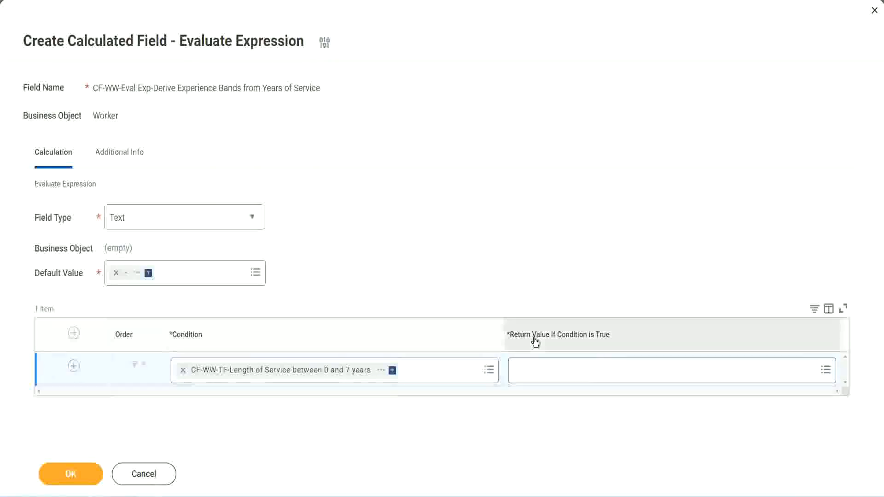
Start a new calculated field for the first row's return value and name it CF-WW-TC-Amateur
click(573, 373)
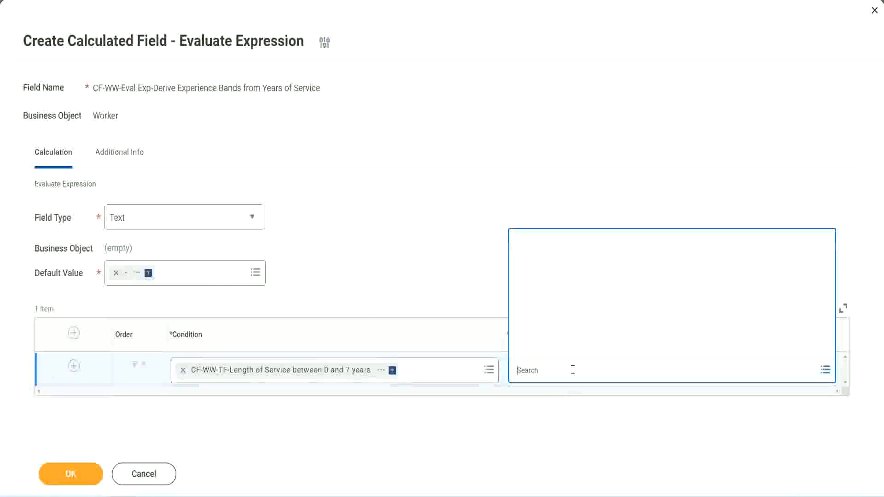
click(567, 348)
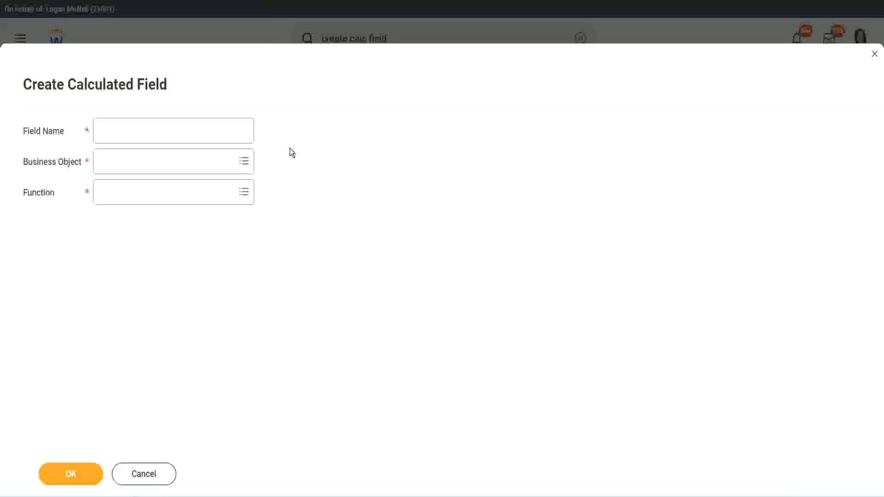
click(107, 132)
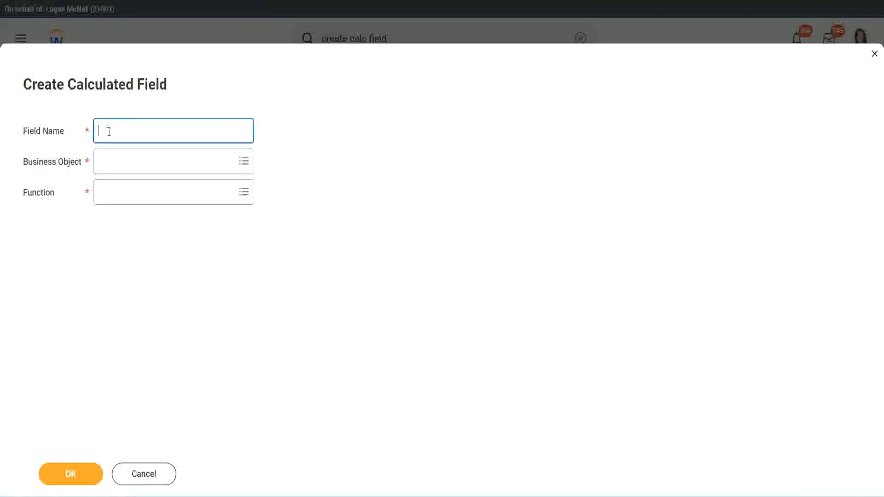
text(CF-TC-Amateur)
click(111, 130)
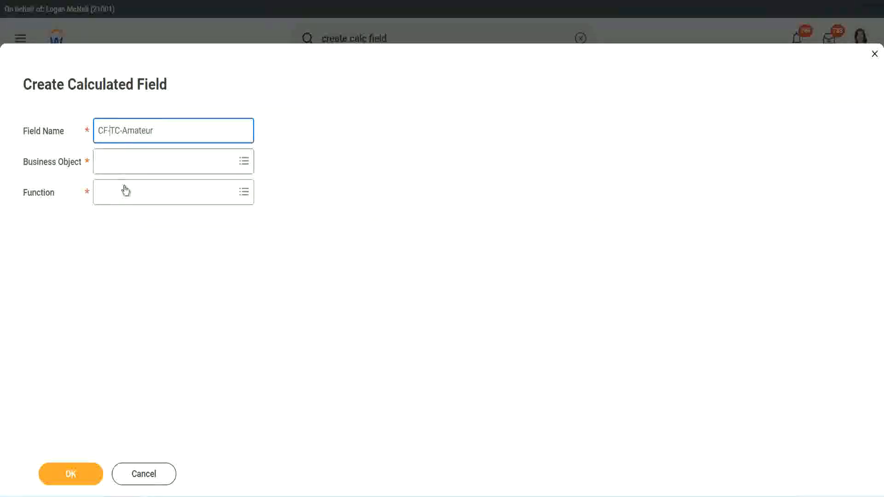
text(WW-)
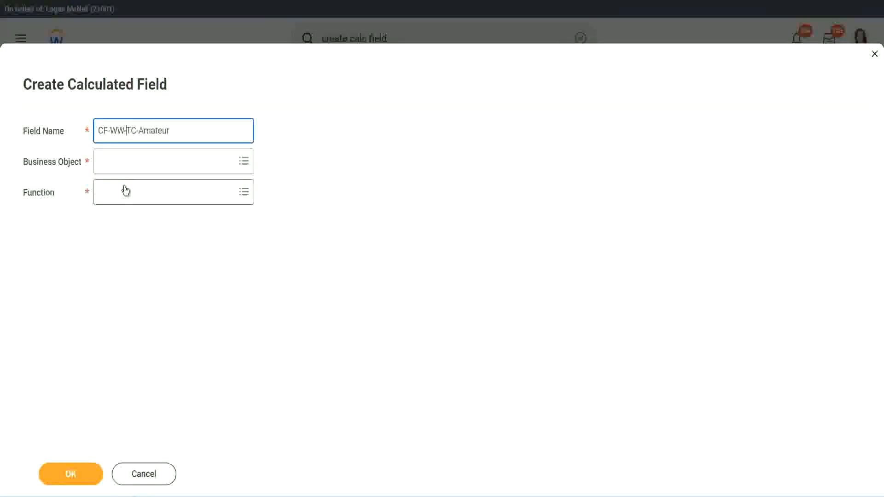
Set the new calculated field's business object to Global
click(126, 162)
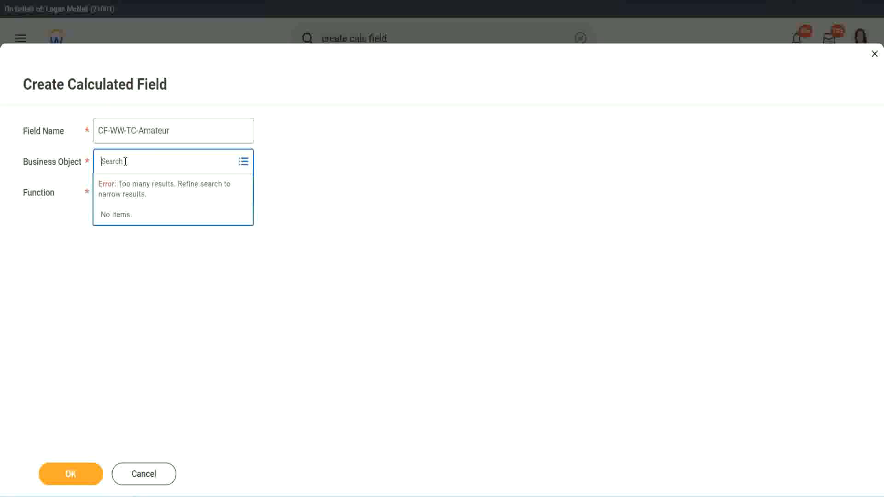
text(worker)
key(BackSpace)
text(global)
key(Return)
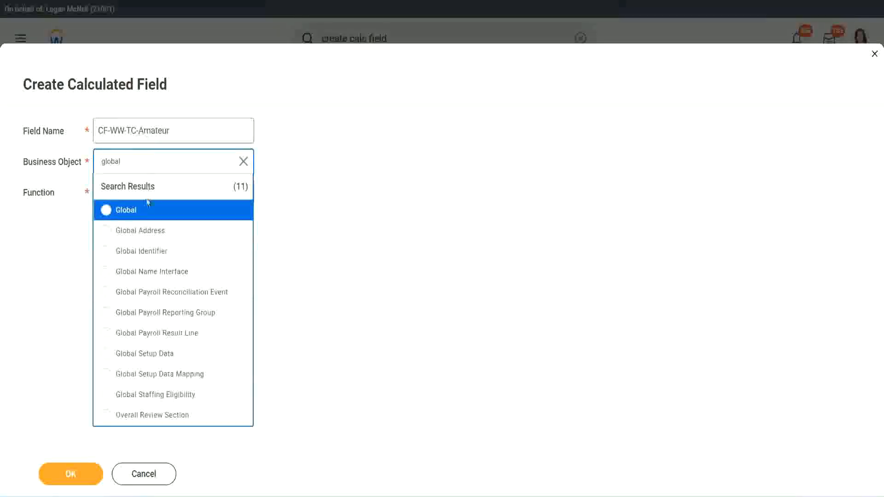
click(138, 216)
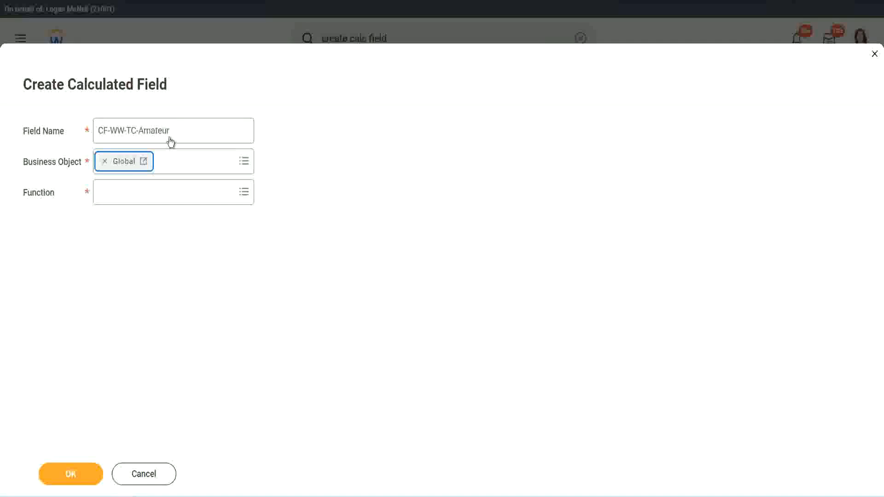
drag(177, 132, 29, 86)
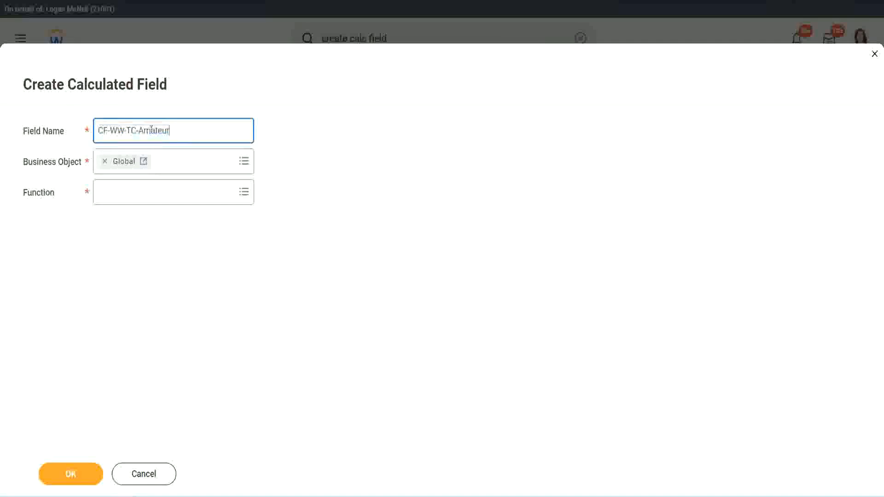
double_click(152, 131)
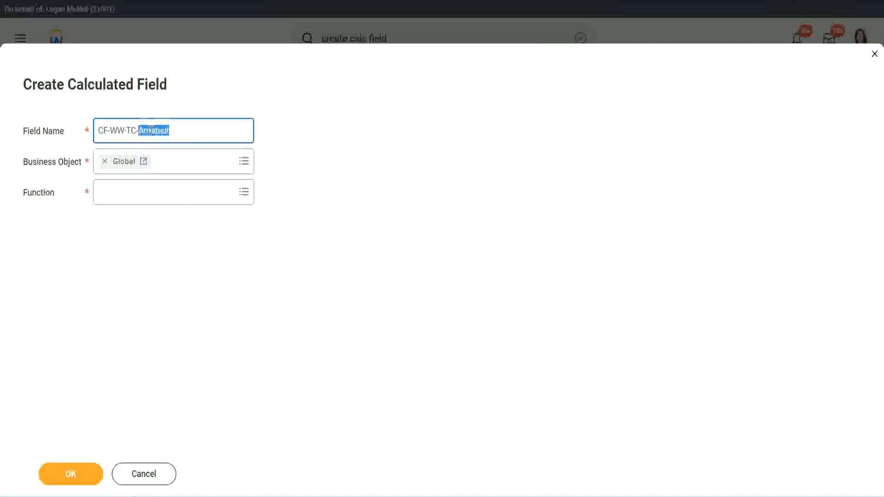
click(183, 129)
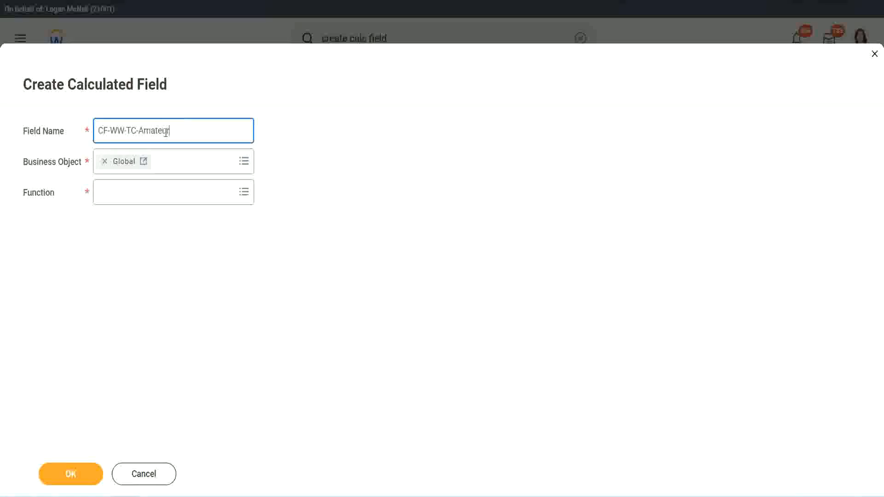
double_click(165, 132)
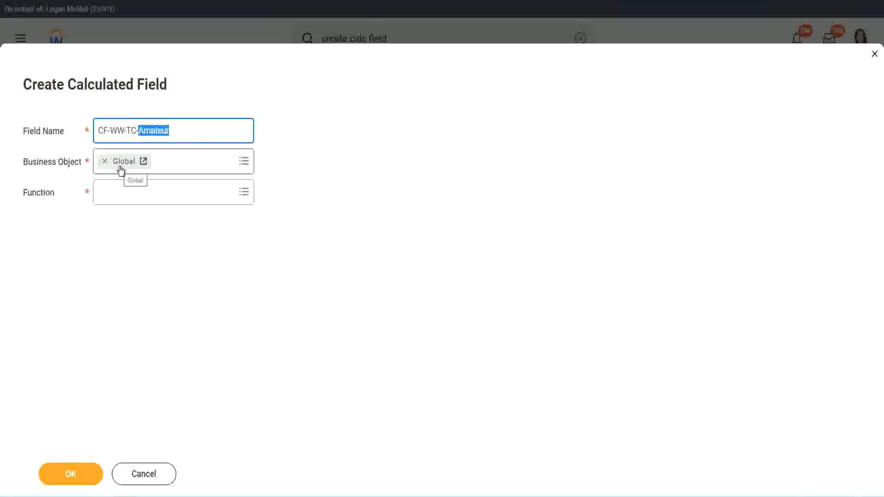
Choose Text Constant as the new field's function and proceed to its definition
click(123, 191)
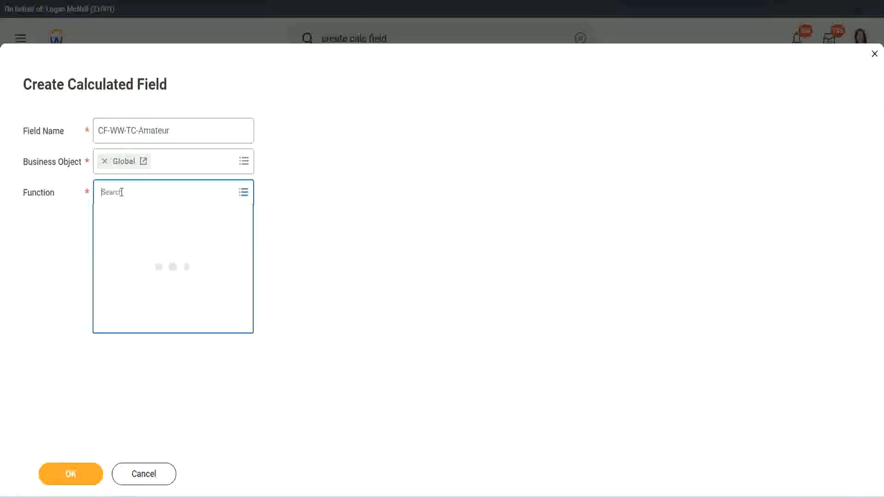
text(text const)
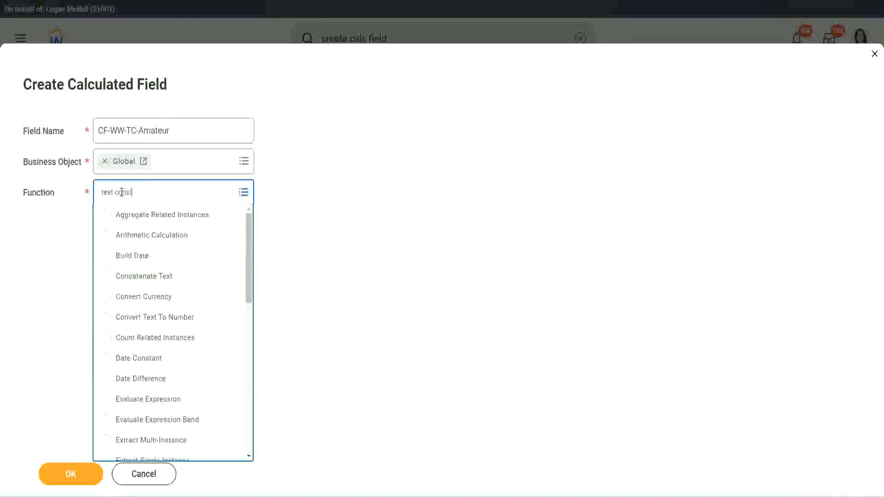
key(Return)
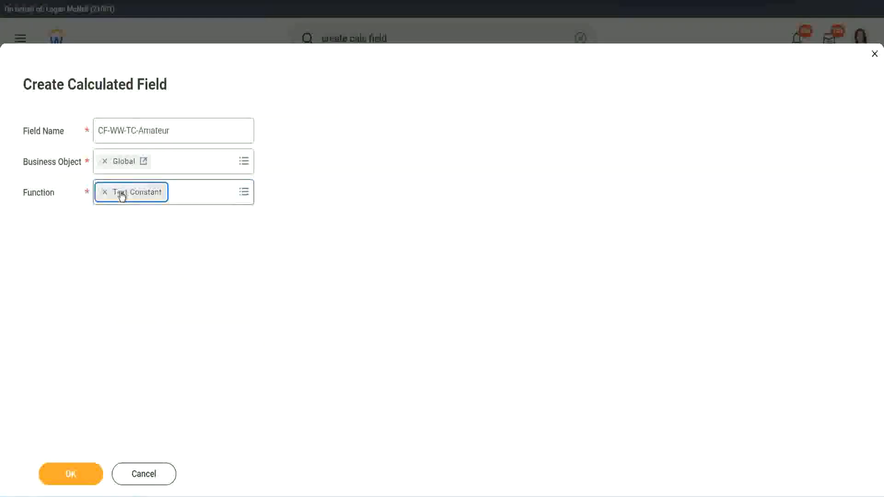
click(73, 479)
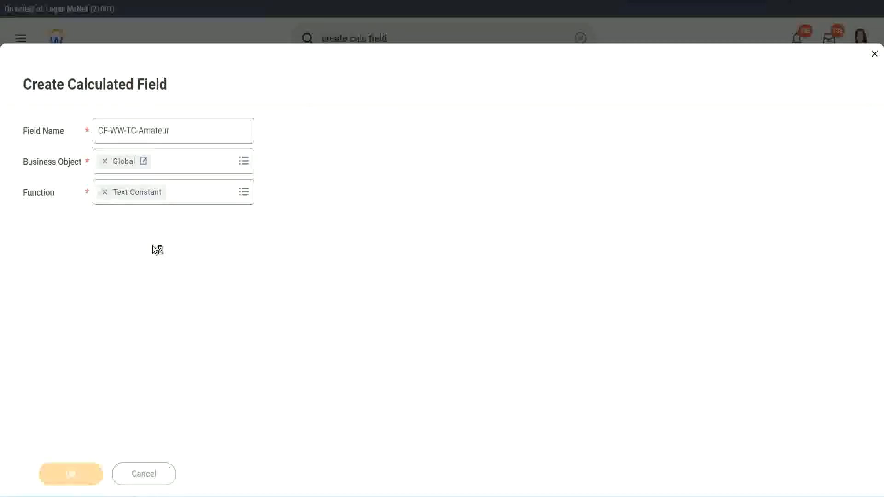
Set the text constant to Amateur and save the new calculated field as the row's return value
click(147, 260)
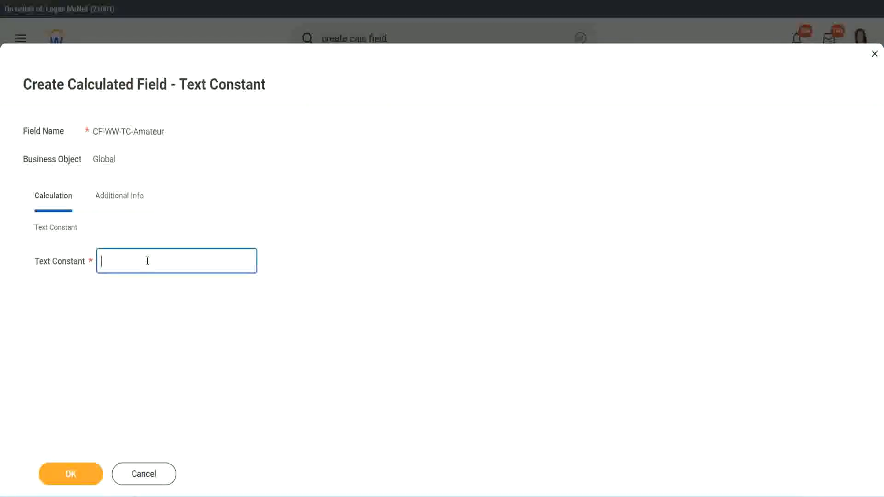
text(Amateur)
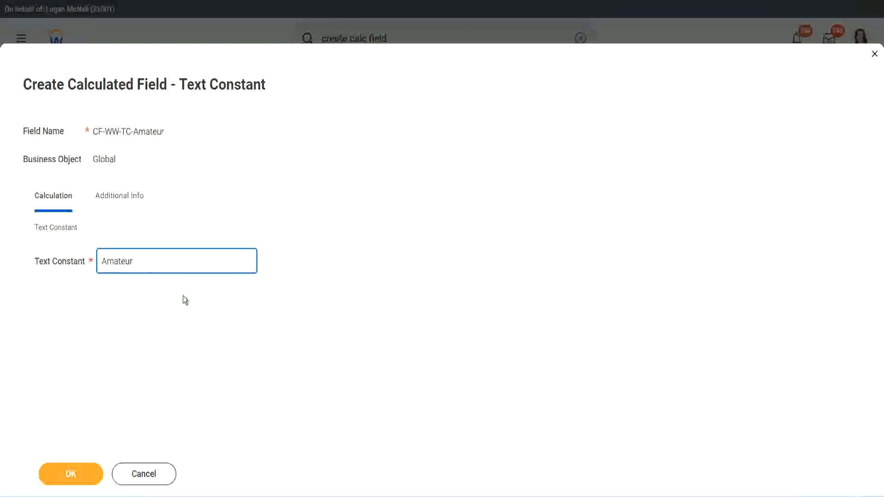
click(67, 474)
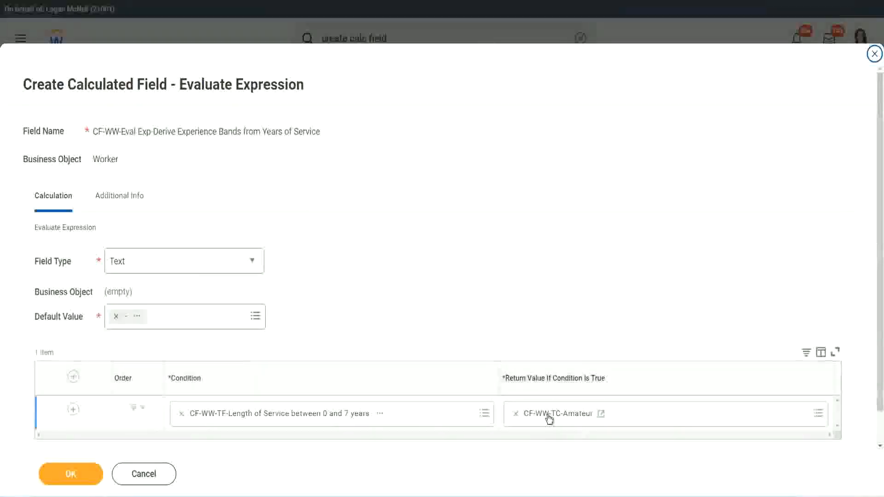
Copy the text of the first row's return value, CF-WW-TC-Amateur
right_click(548, 415)
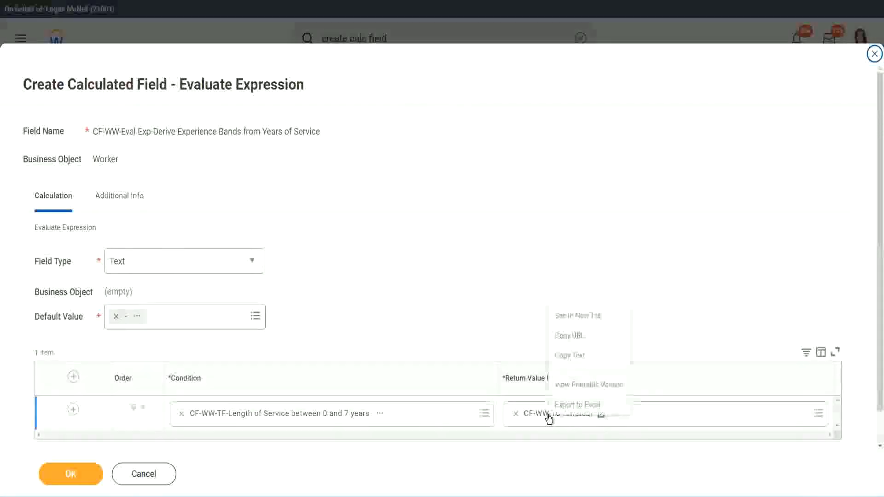
click(578, 357)
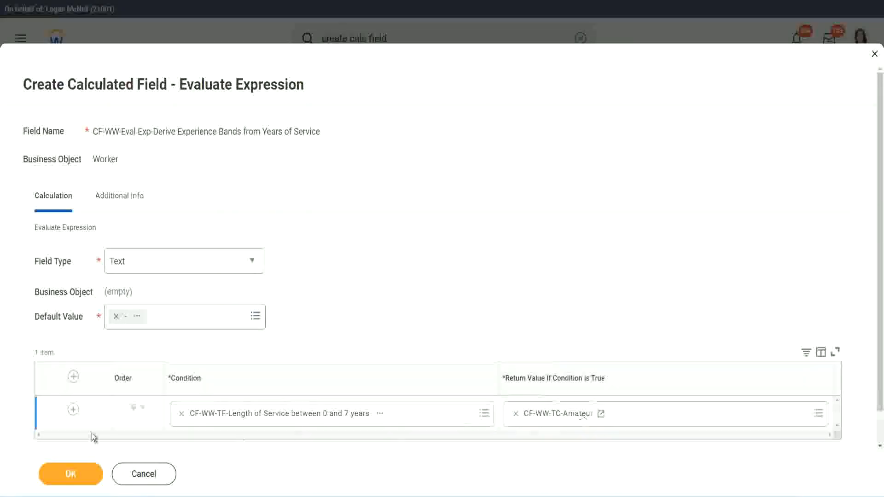
click(60, 424)
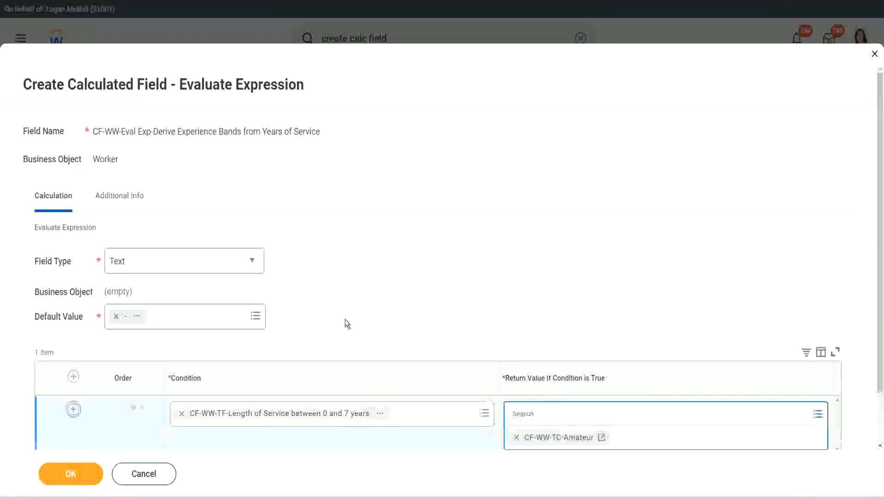
Add three more condition rows and set the second row's condition to CF-WW-TF-Length of Service between 8 and 15 years
click(73, 408)
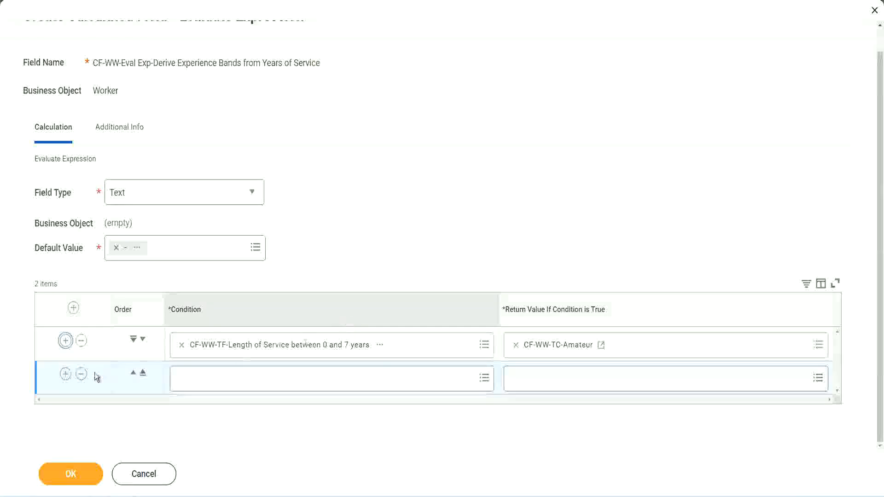
click(66, 374)
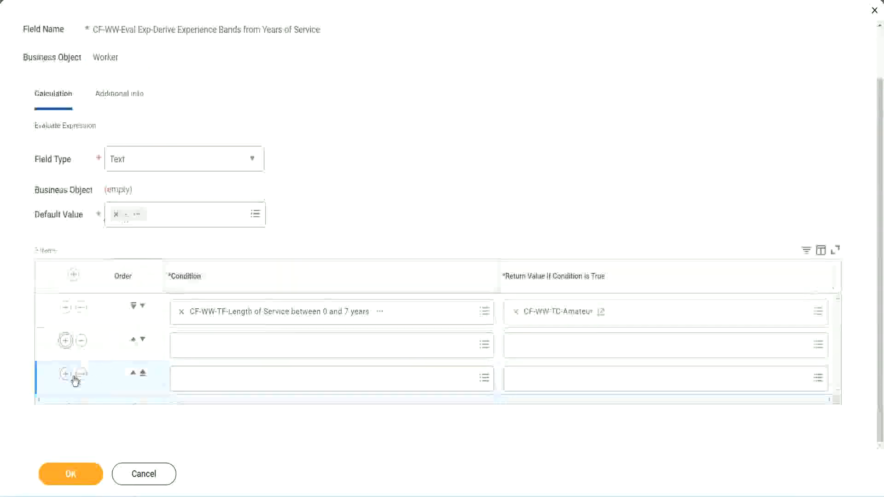
click(217, 349)
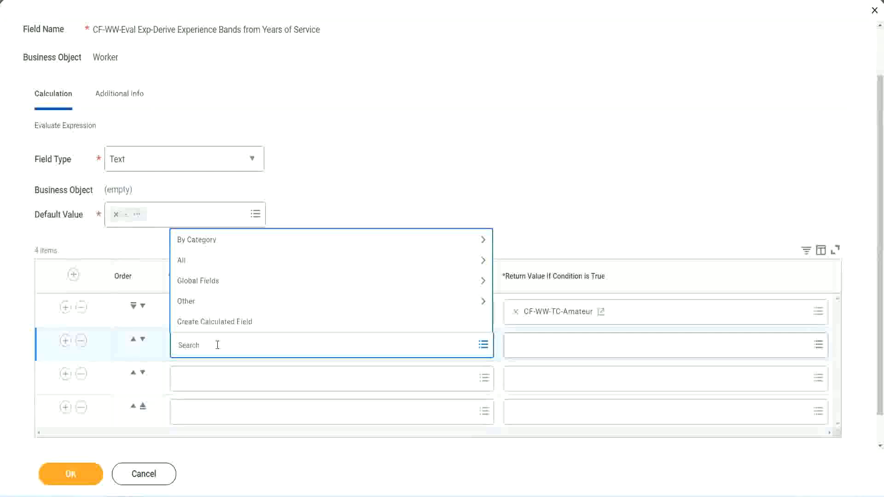
text(cf-ww)
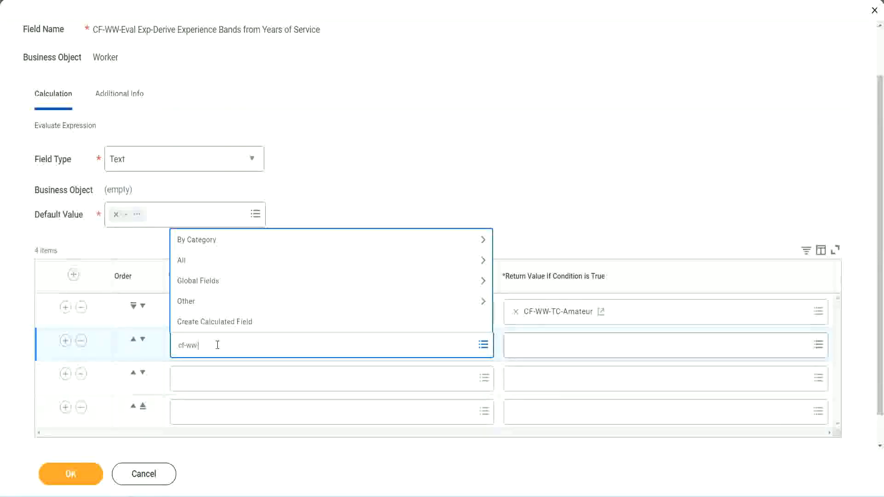
text(-tc)
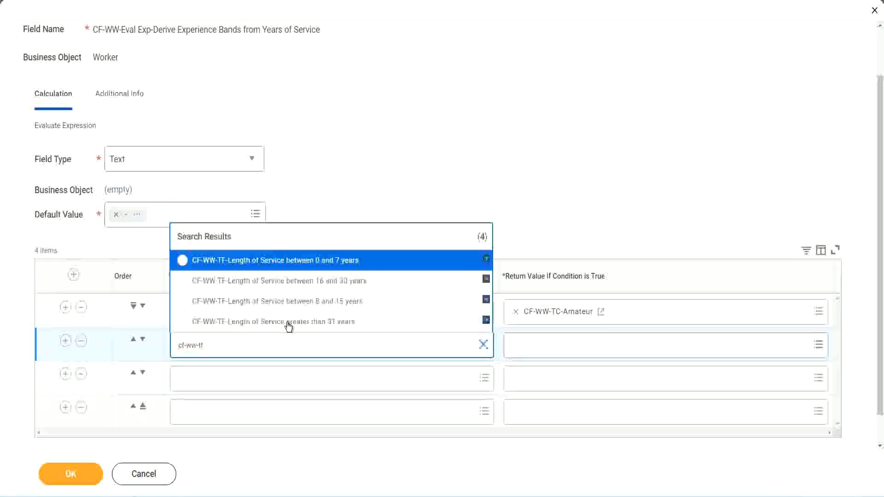
click(341, 303)
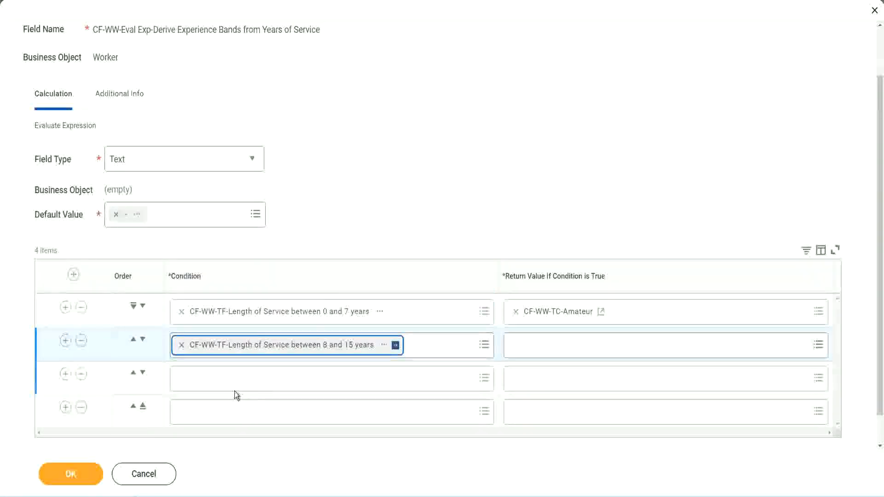
Set the third row's condition to CF-WW-TF-Length of Service between 16 and 30 years
click(223, 377)
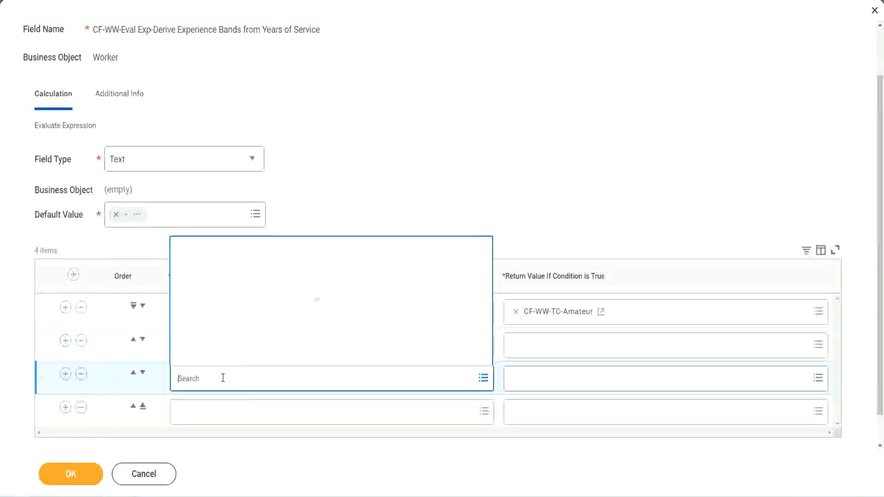
text(cf-ww-tc)
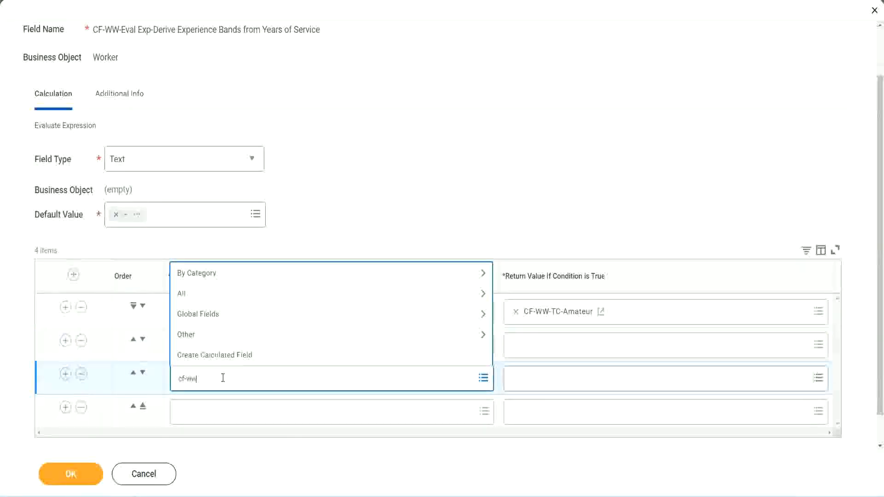
key(Return)
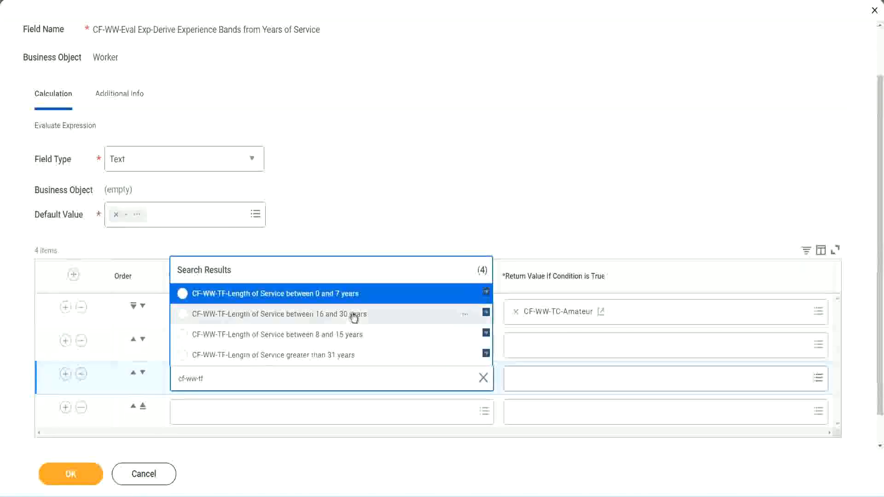
click(354, 317)
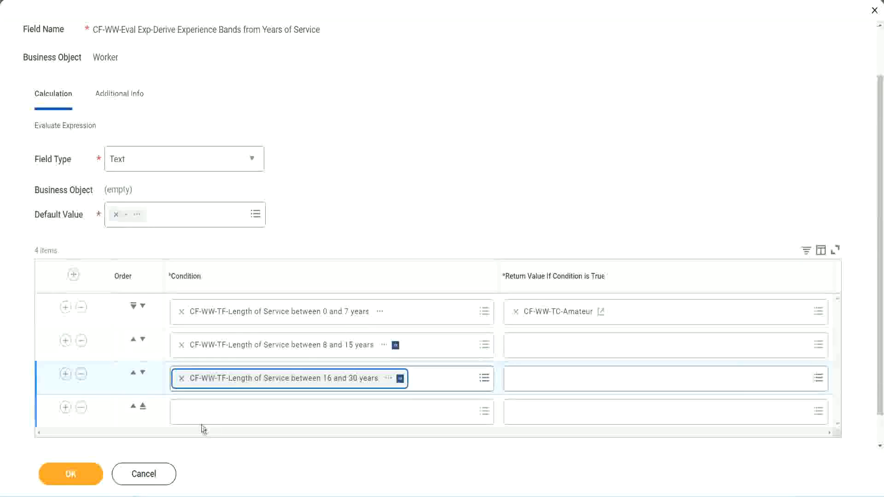
Set the fourth row's condition to CF-WW-TF-Length of Service greater than 31 years
click(209, 413)
text(c)
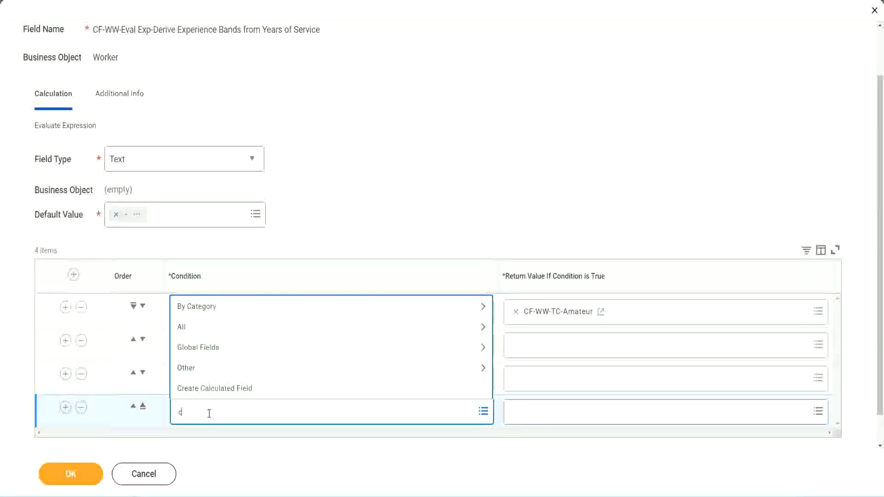
text(f-ww)
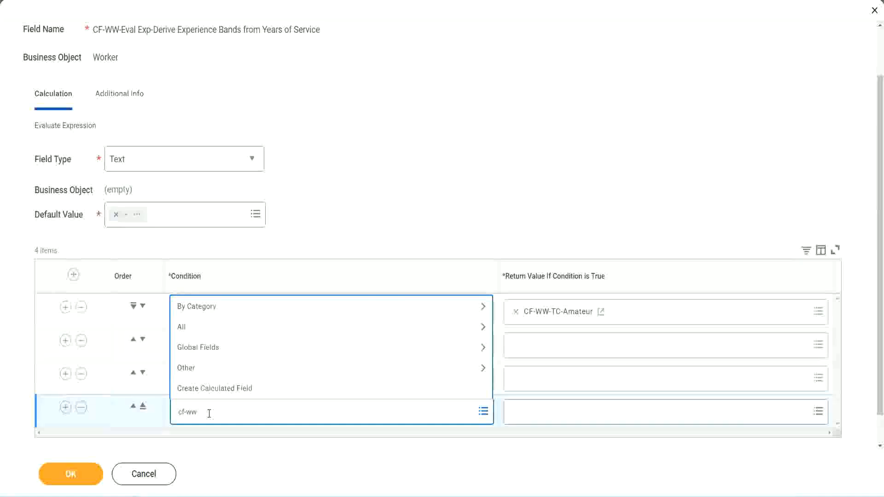
text( tf 31)
key(Return)
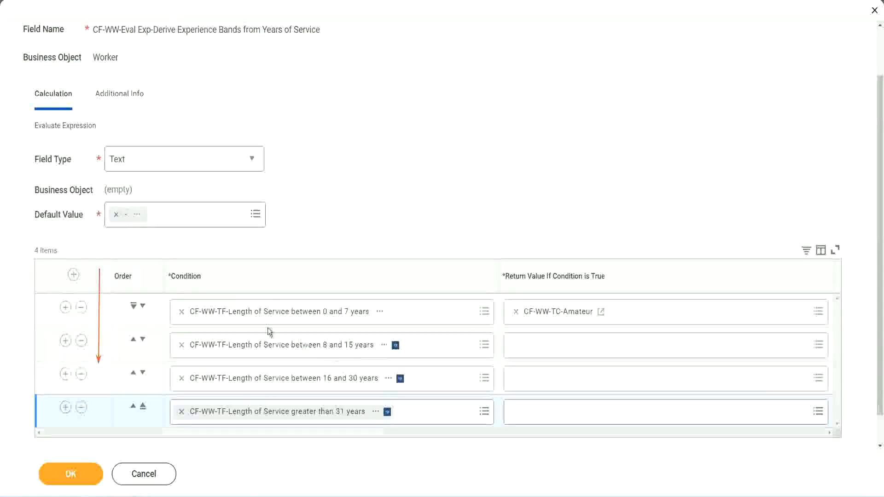
Move the 8 to 15 years row above the 0 to 7 years row and back to second place
click(133, 342)
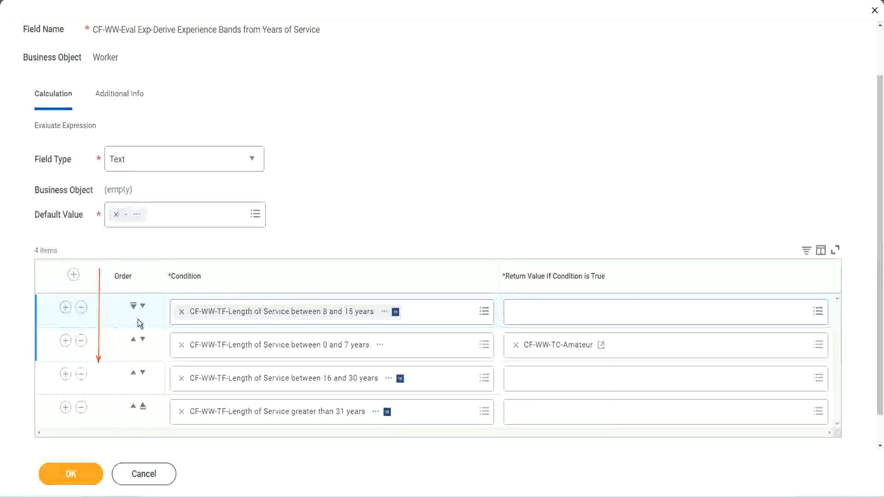
click(143, 306)
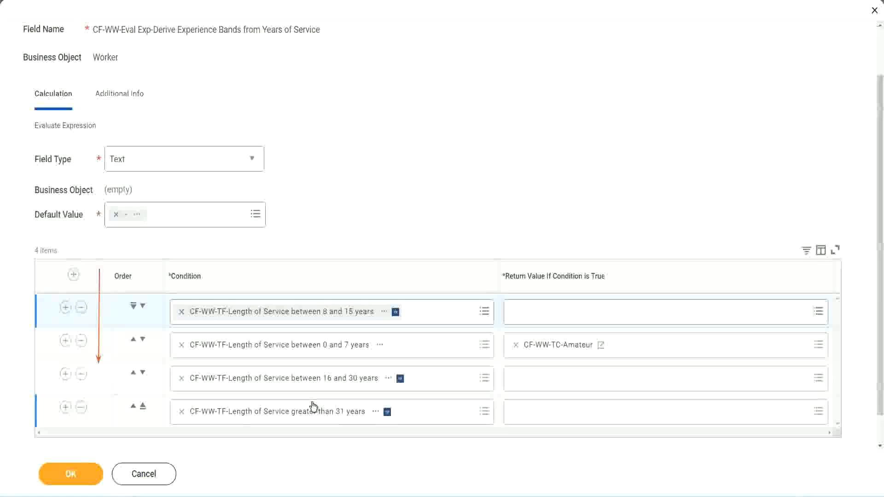
right_click(560, 352)
click(580, 395)
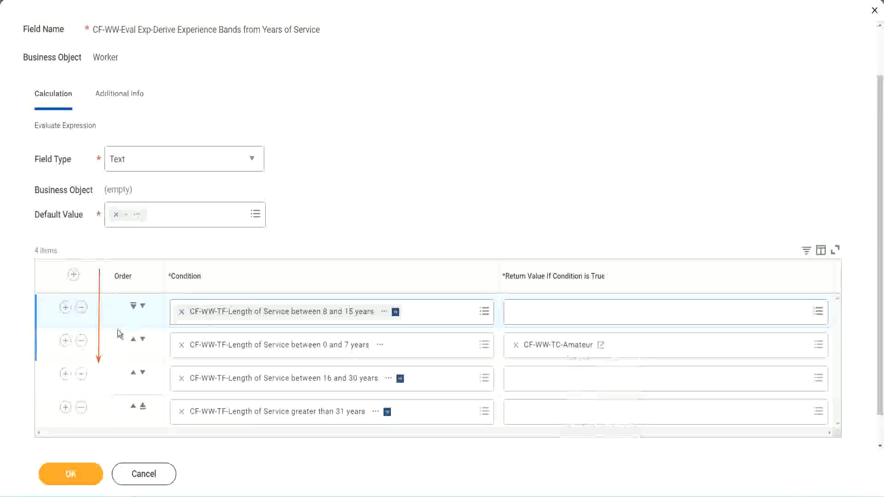
click(143, 306)
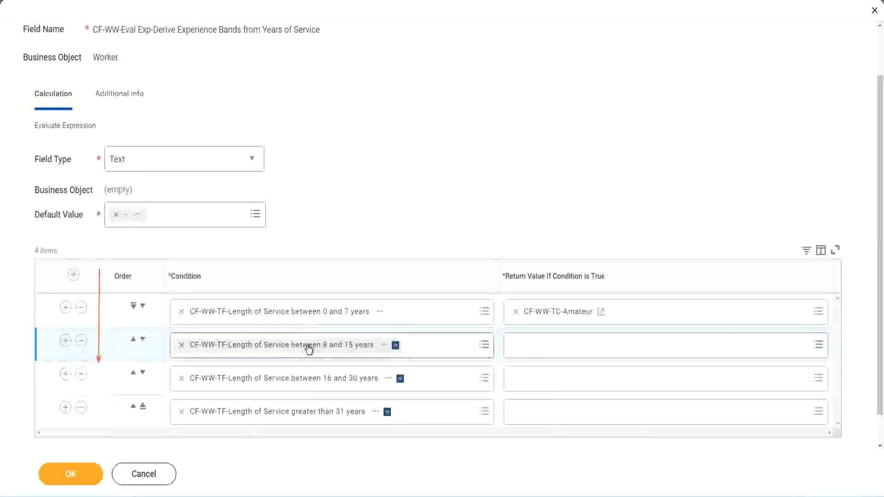
Start a calculated field for the 8 to 15 years row's return value, named CF-WW-TC-Experienced, with business object Global and function Text Constant
click(519, 346)
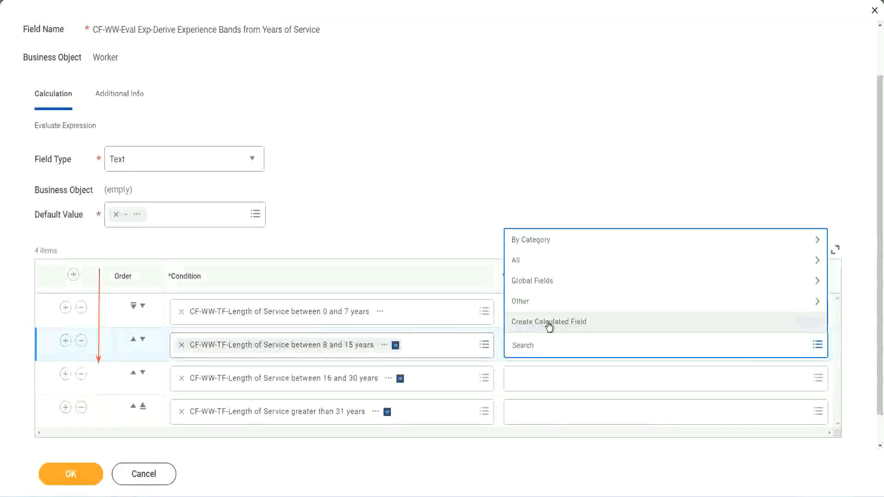
click(548, 322)
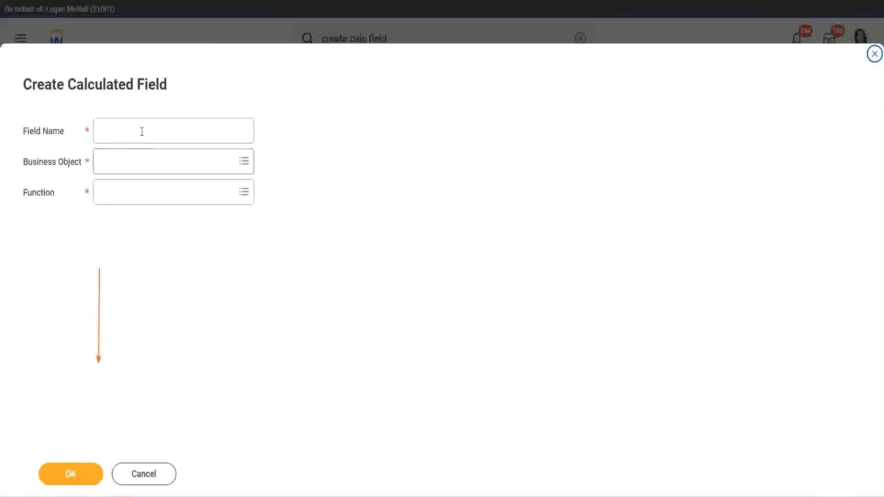
click(141, 131)
key(ctrl+v)
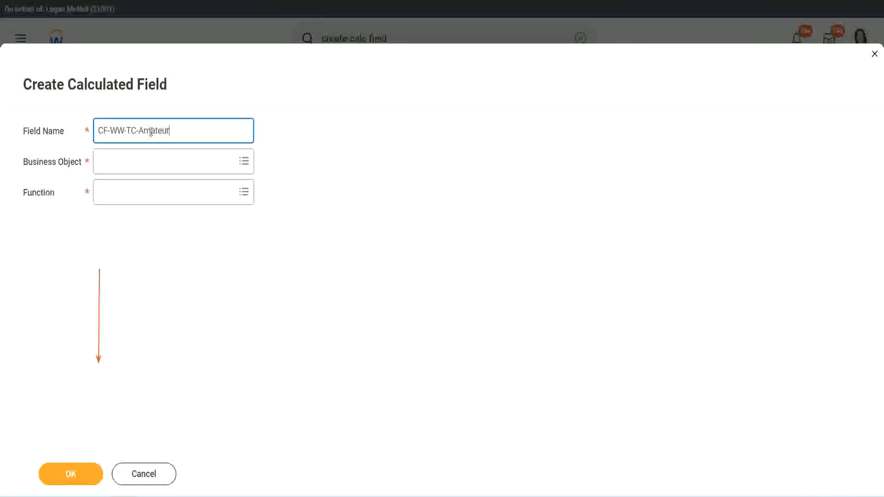
double_click(151, 131)
text(Expe)
text(rienced)
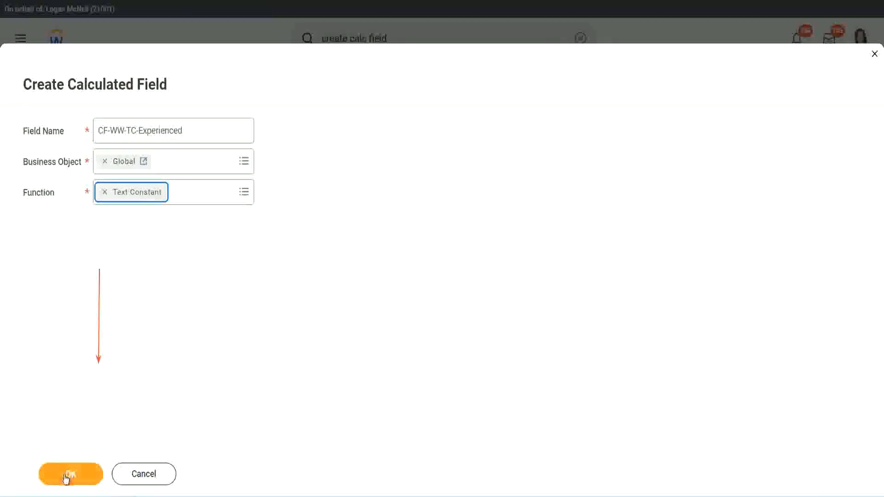
Proceed to the field's definition, set the text constant to Experienced and save it as the second row's return value
click(70, 474)
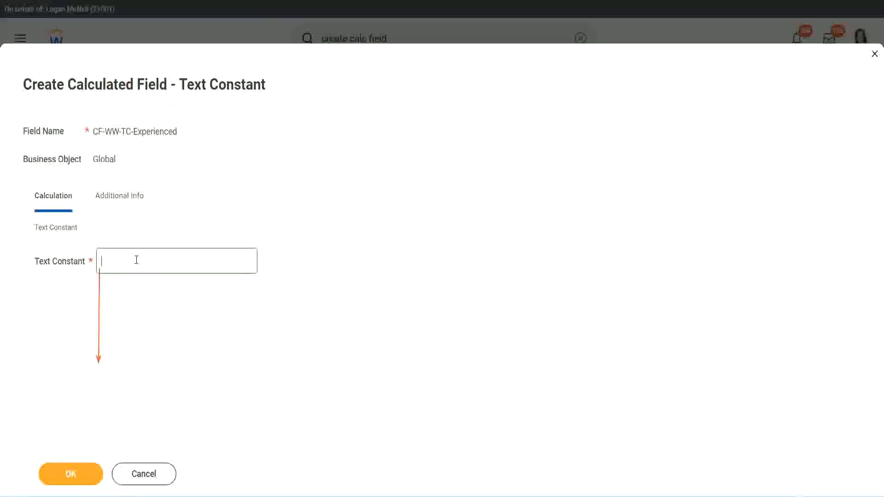
click(134, 261)
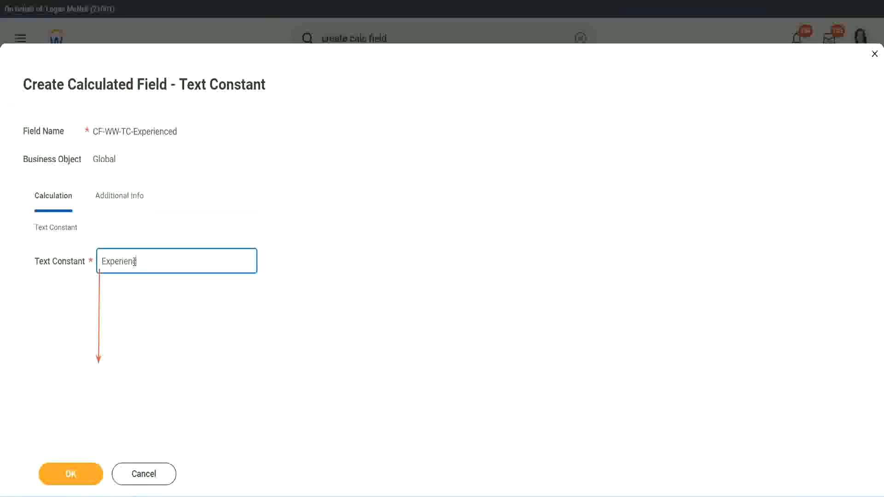
click(73, 473)
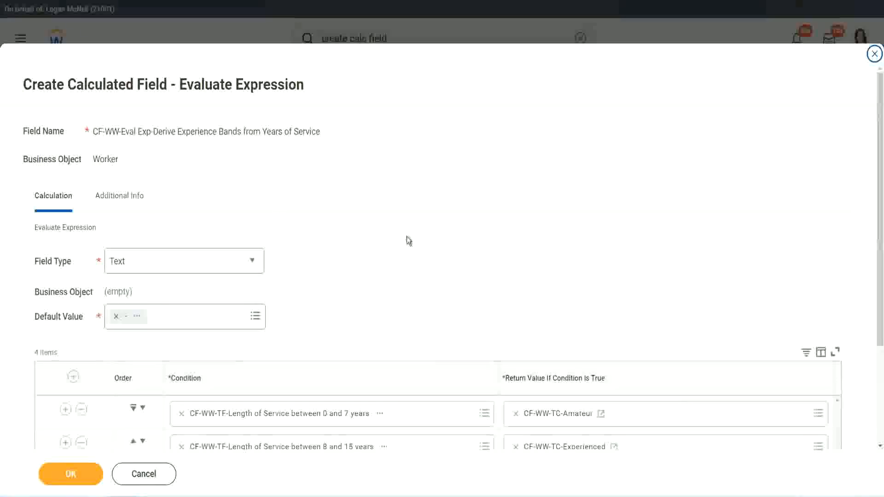
Start a calculated field for the 16 to 30 years row's return value, pasting CF-WW-TC-Amateur as its name and choosing Global as business object
scroll(406, 237, down, 2)
click(551, 346)
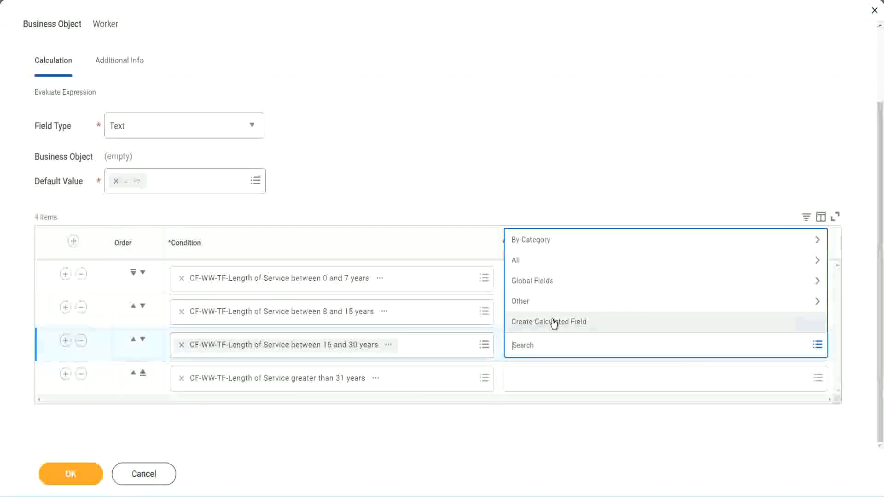
click(553, 322)
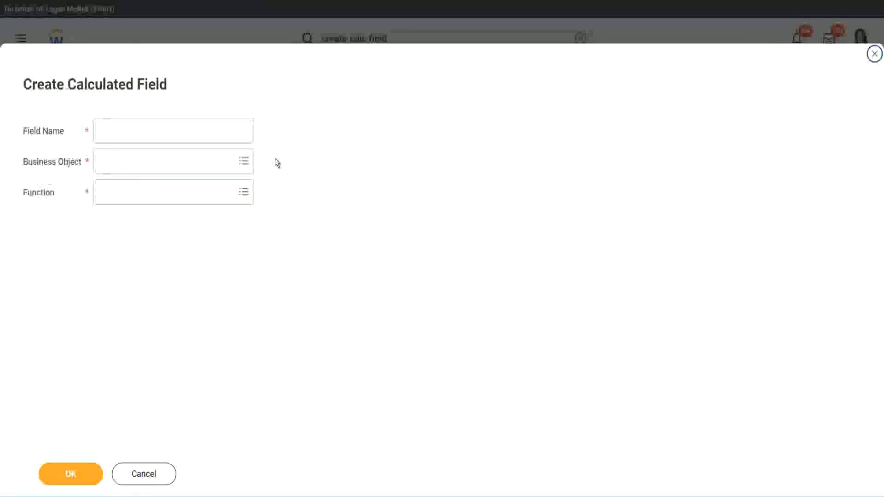
click(187, 130)
text(CF-WW-TC-Annualized)
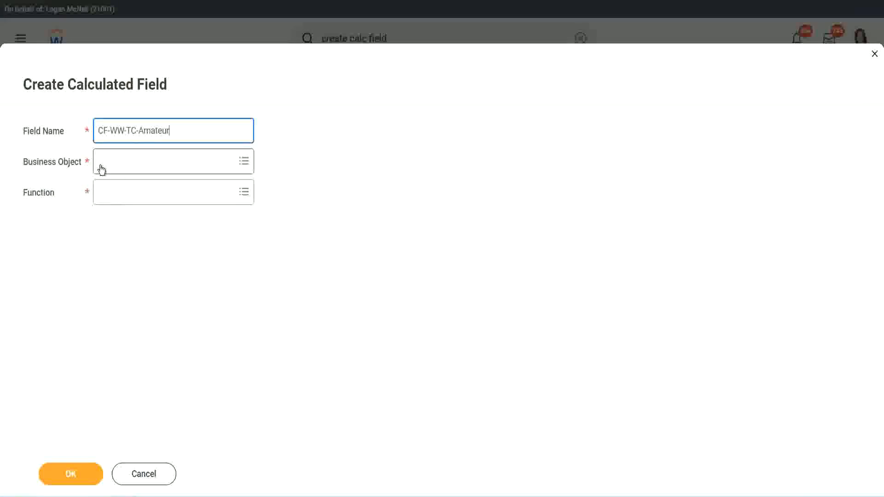
click(102, 162)
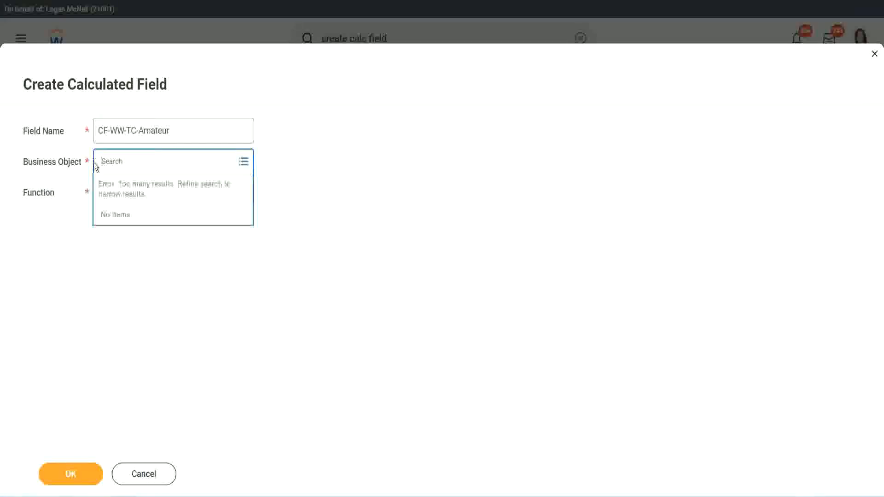
text(global)
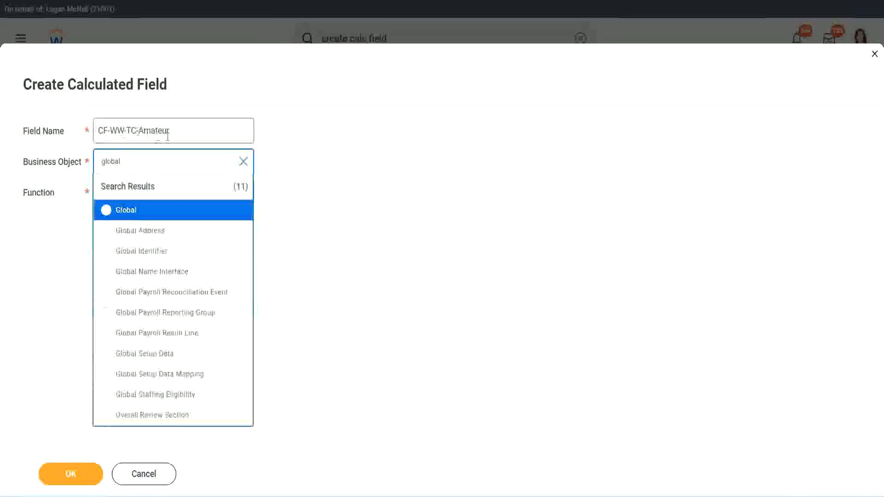
click(125, 211)
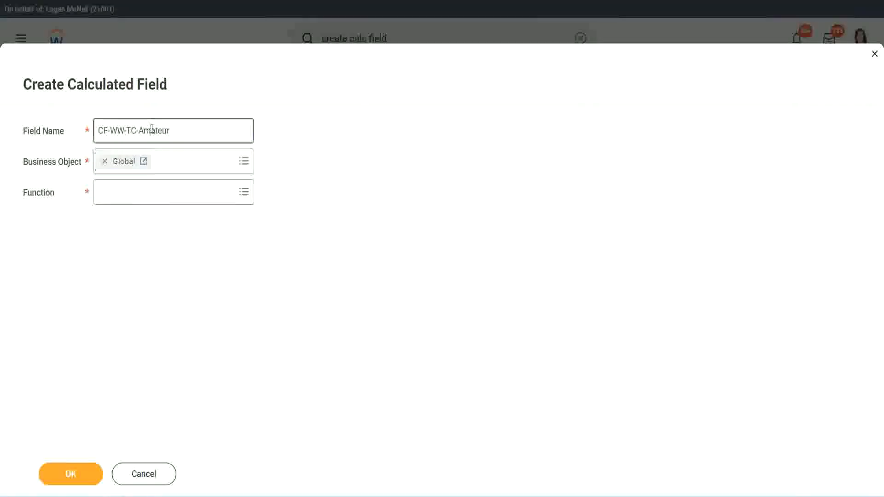
Change the field name to CF-WW-TC-Senior, choose Text Constant as its function and proceed to its definition
double_click(161, 130)
text(Senior)
click(141, 200)
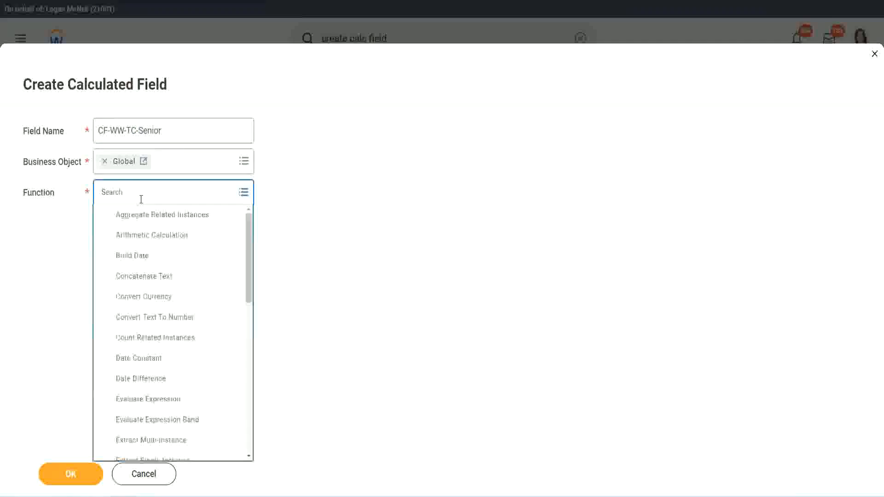
text(tc)
click(139, 230)
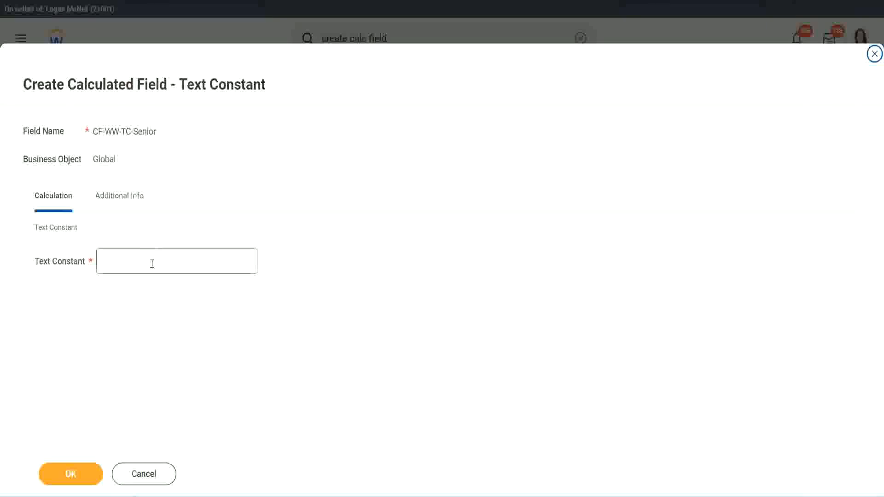
Set the text constant to Senior and save the field as the third row's return value
click(150, 259)
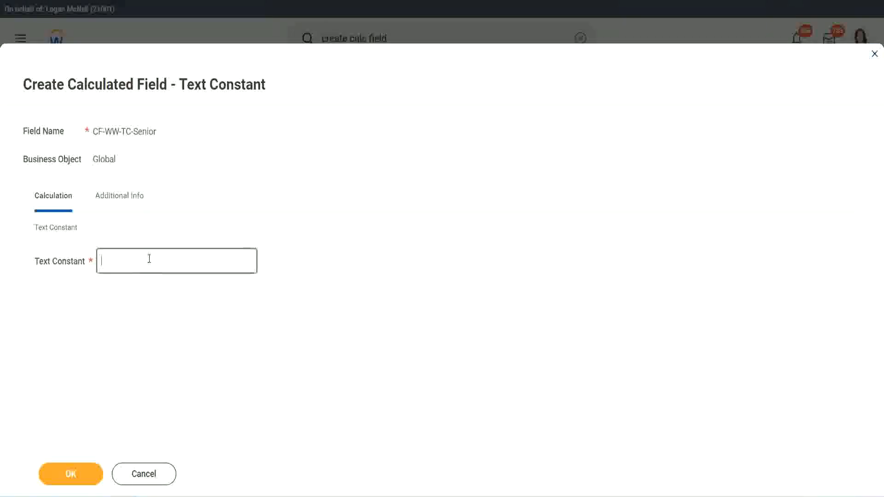
text(Senior)
click(87, 481)
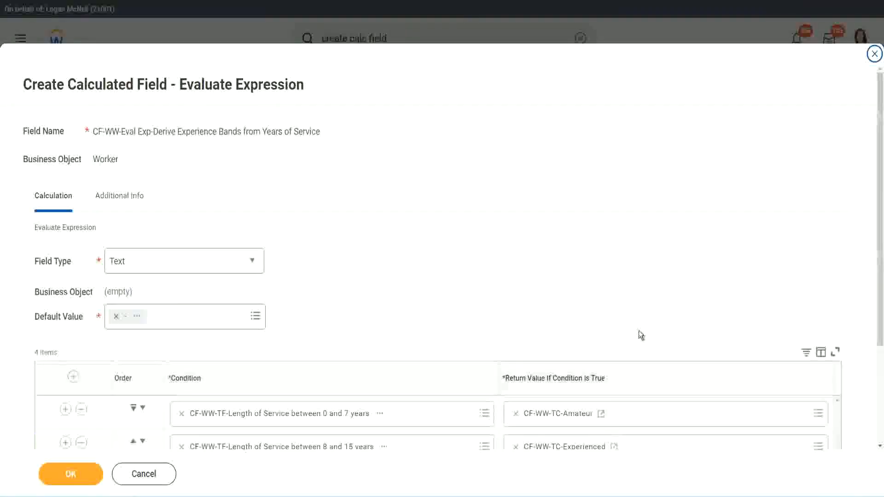
scroll(639, 335, down, 3)
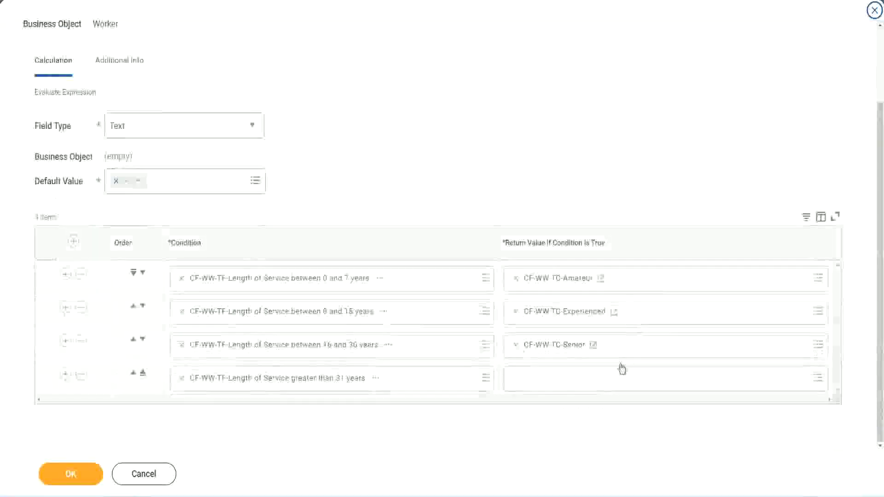
Copy the third row's return field name, start a calculated field for the greater than 31 years row and name it CF-WW-TC-Legend
right_click(537, 346)
click(543, 395)
click(539, 385)
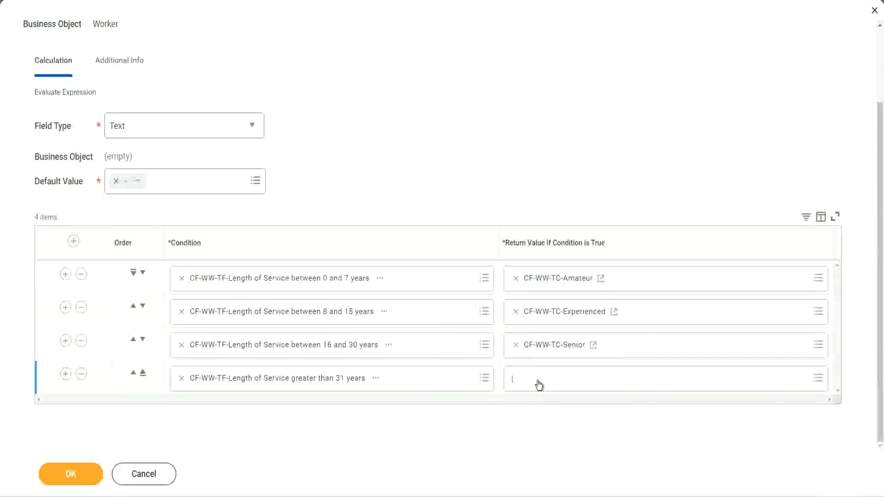
click(548, 358)
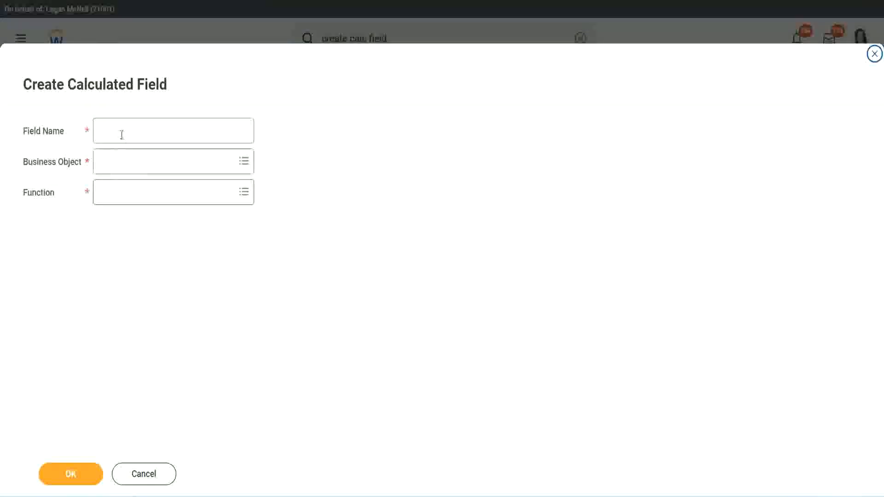
click(122, 134)
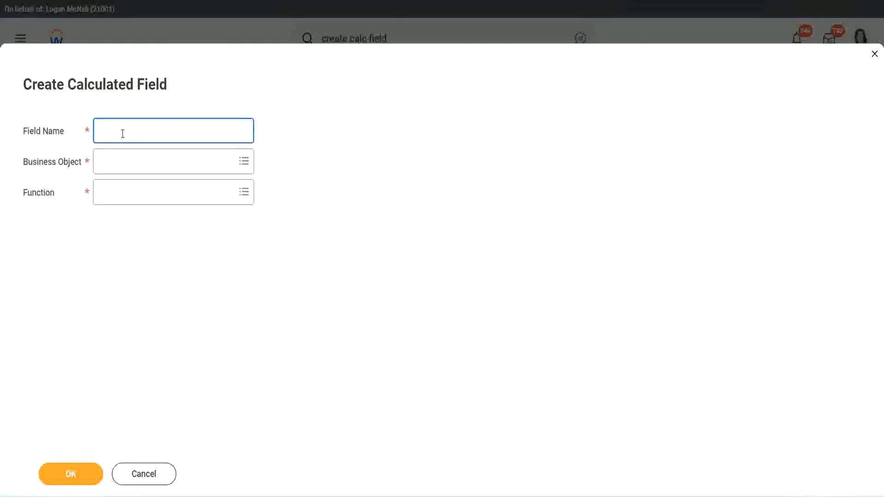
key(ctrl+v)
double_click(156, 130)
text(Le)
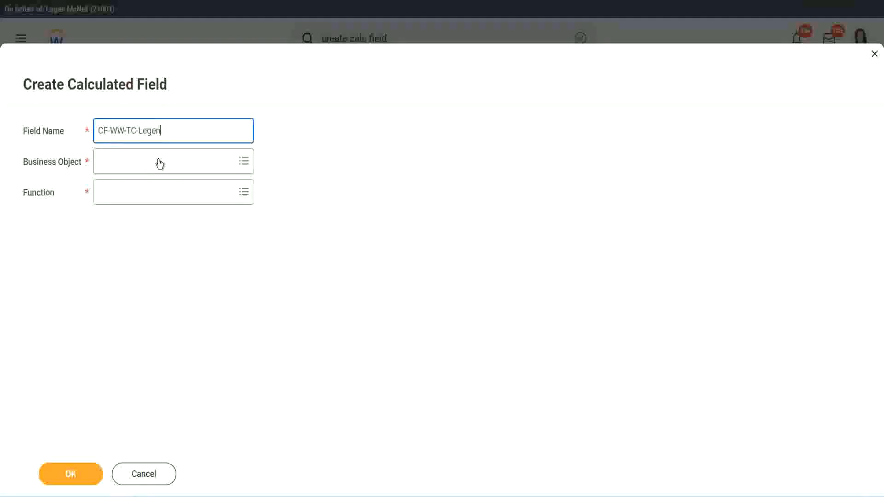
Set the business object to Global and the function to Text Constant, and proceed to the CF-WW-TC-Legend definition
click(125, 167)
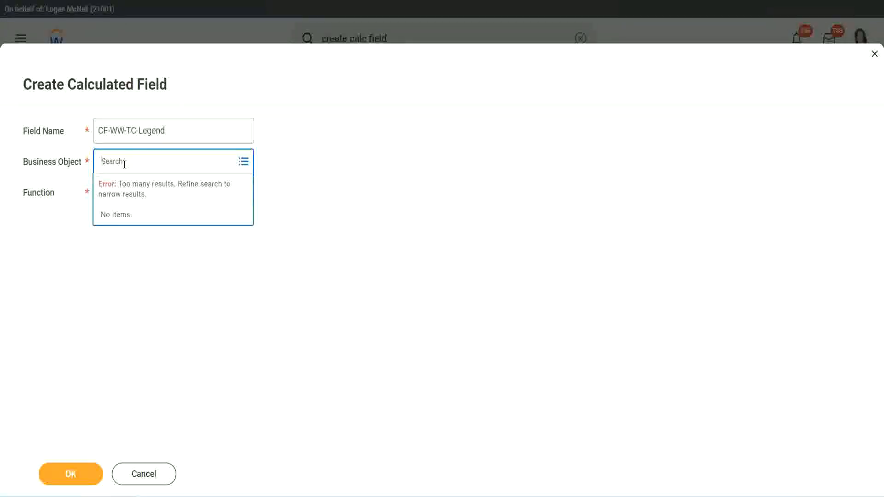
text(Glo)
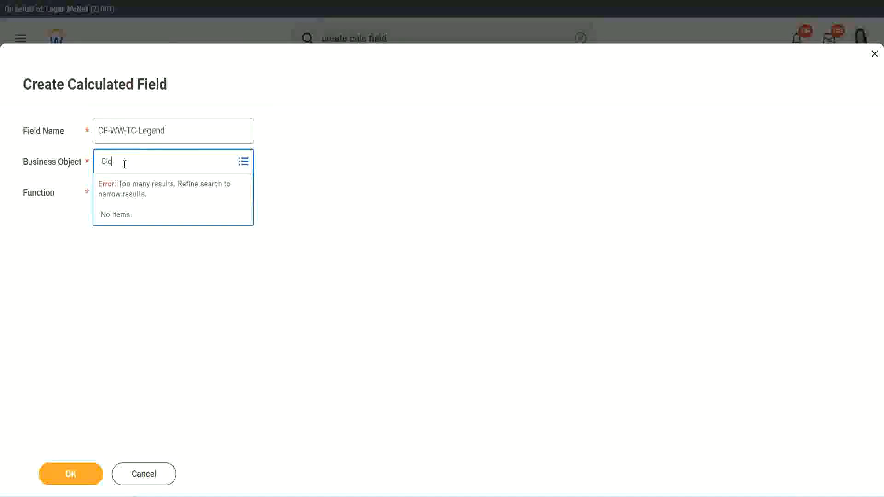
text(bal)
key(Return)
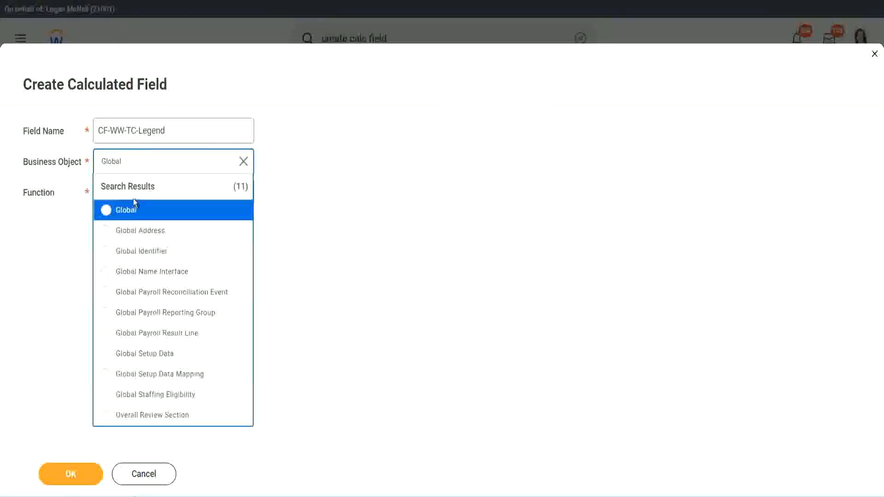
click(130, 211)
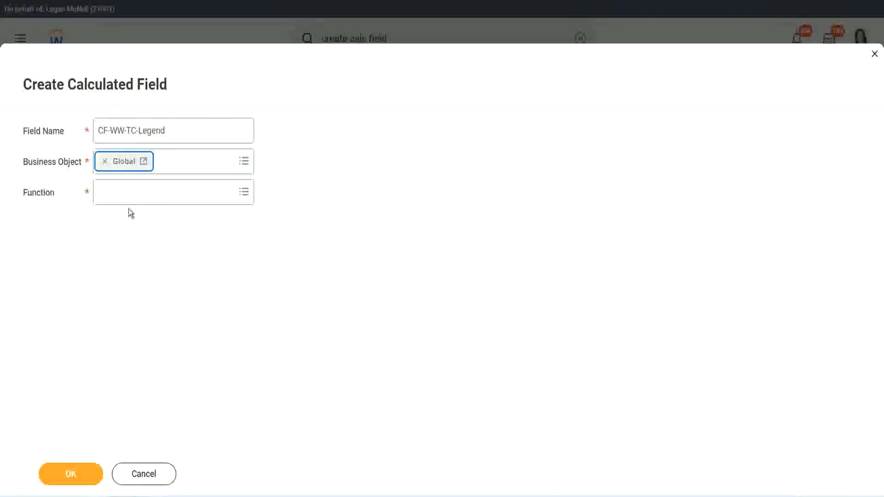
click(127, 191)
text(tc)
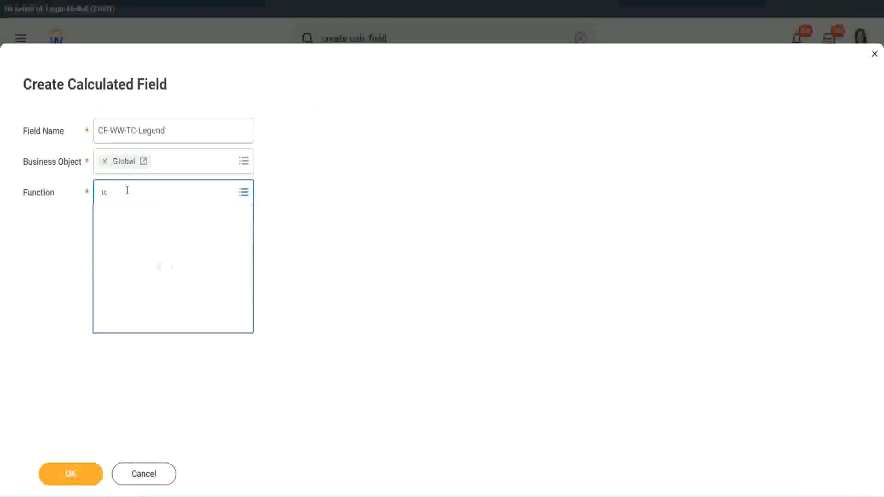
key(Return)
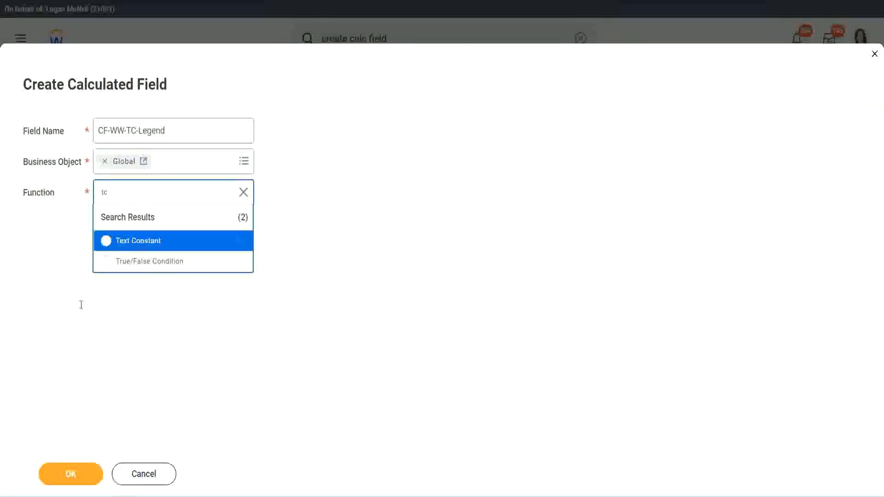
click(172, 243)
click(65, 474)
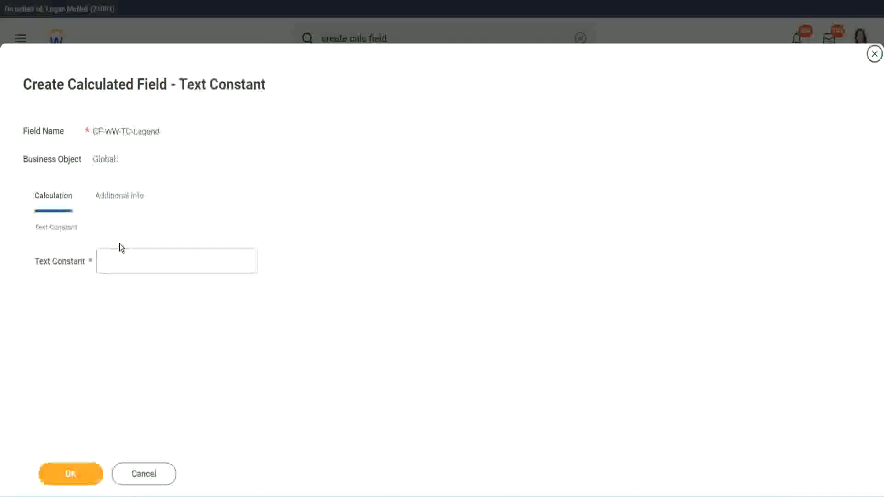
Set the text constant to Legend and save the field as the fourth row's return value
click(114, 261)
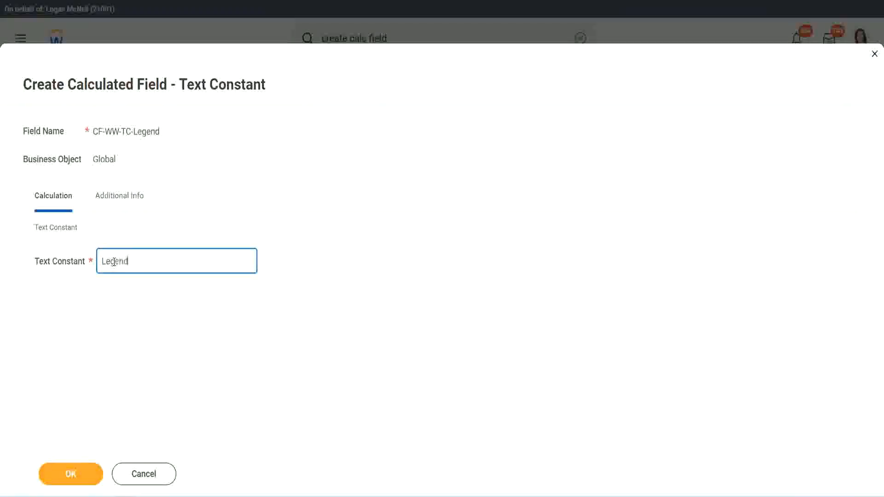
click(73, 475)
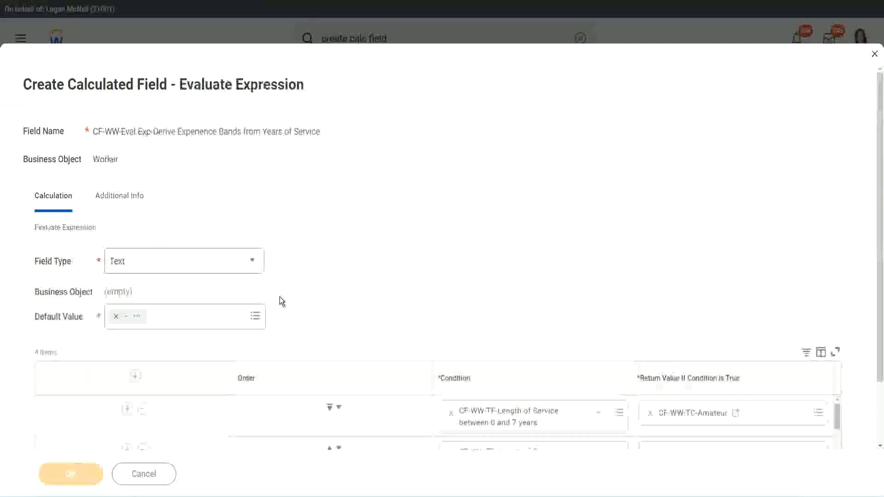
scroll(467, 246, down, 3)
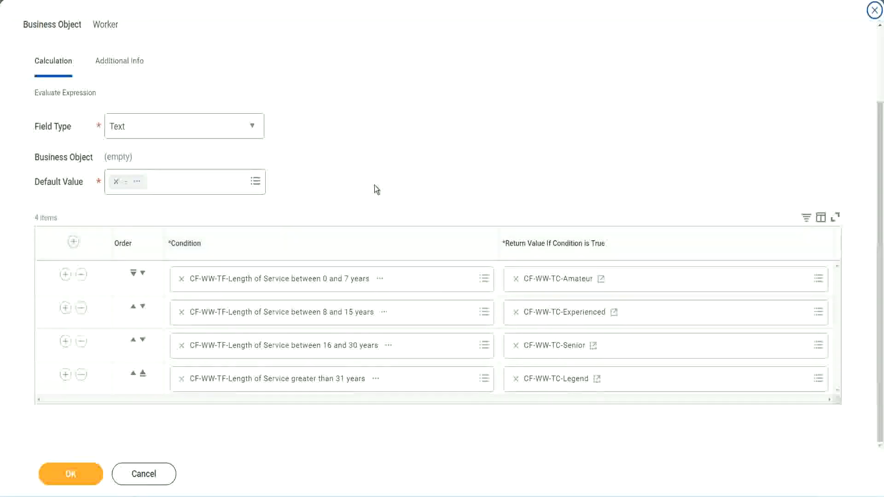
Review the four conditions with their return values and save the Evaluate Expression calculated field
scroll(374, 184, up, 2)
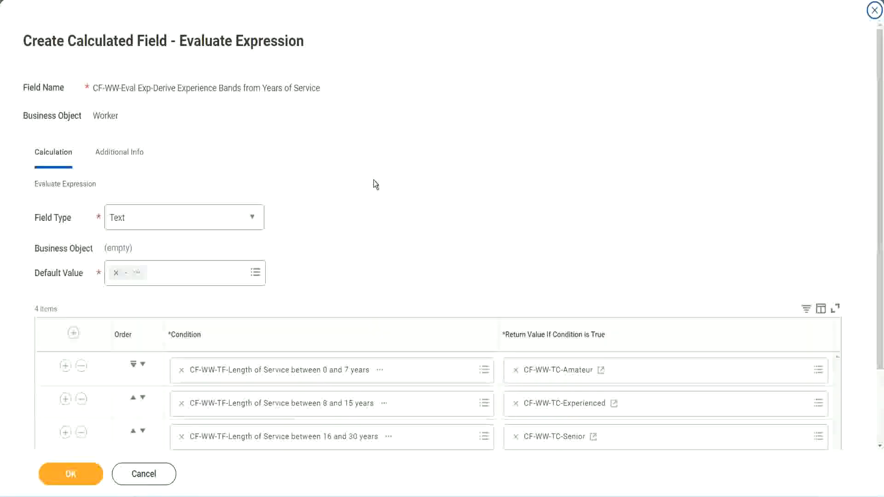
scroll(373, 181, down, 2)
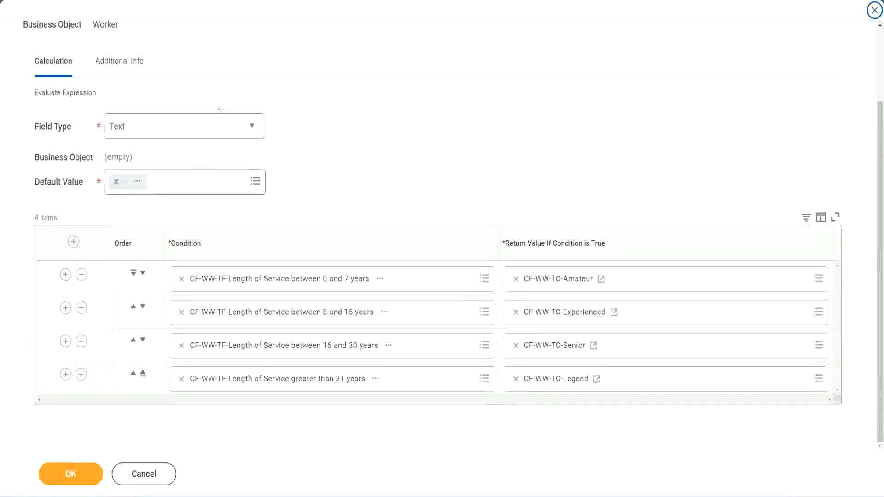
drag(566, 129, 573, 222)
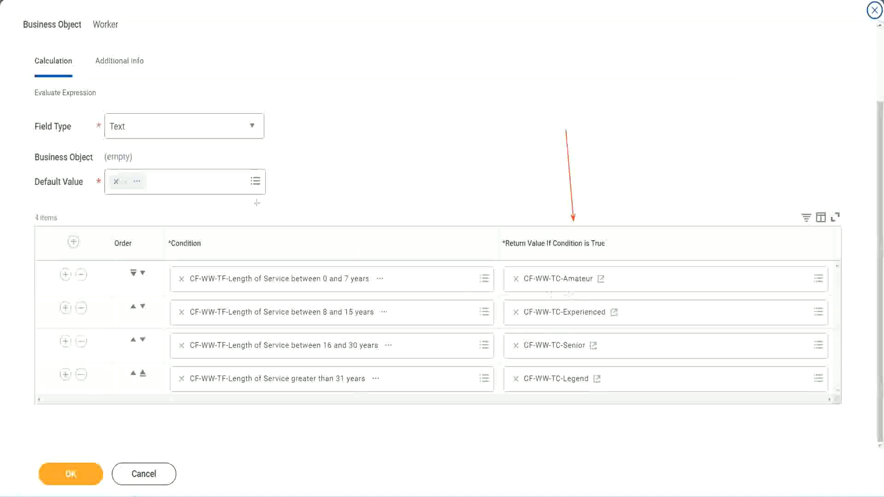
drag(110, 79, 111, 92)
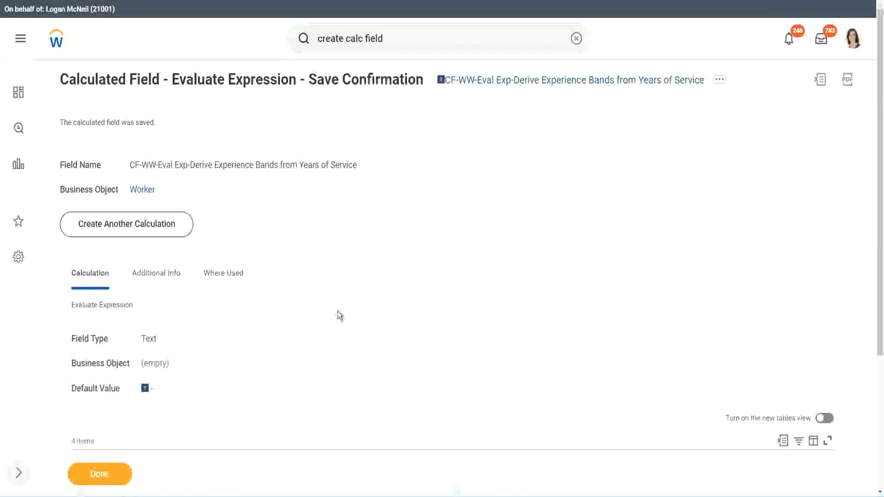
Check the saved field's condition rows and copy the name CF-WW-Eval Exp-Derive Experience Bands from Years of Service
scroll(338, 308, down, 4)
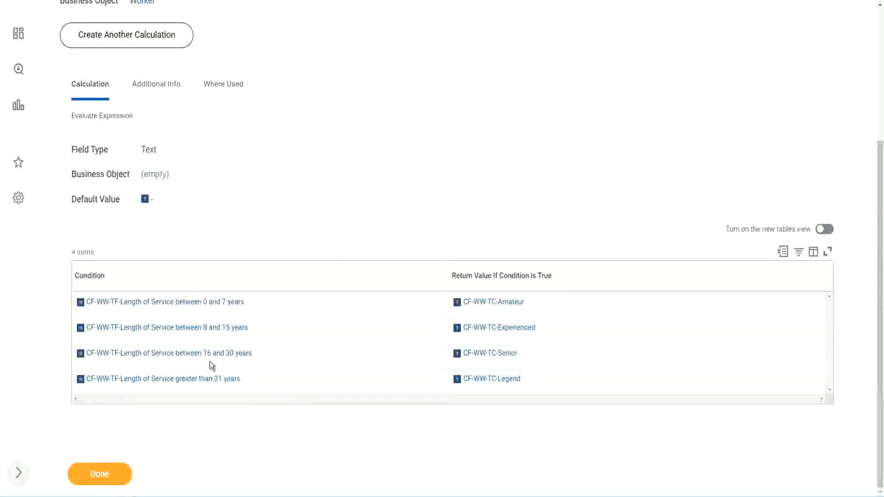
scroll(247, 276, up, 4)
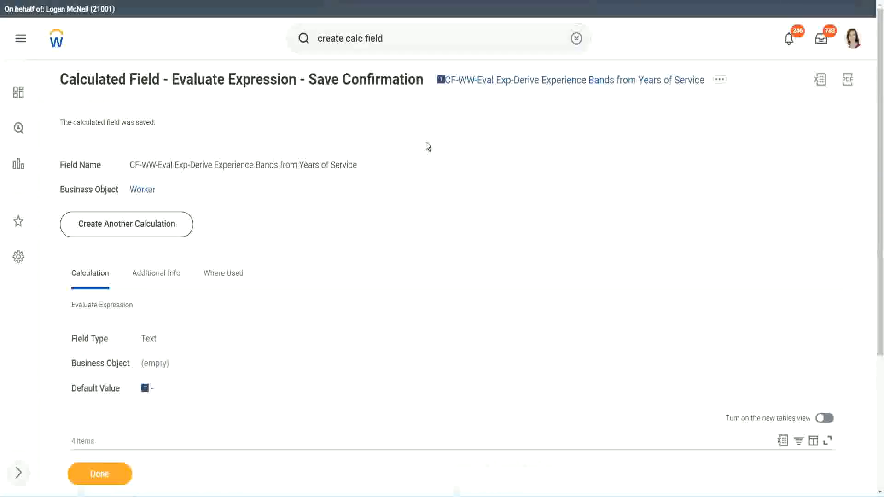
right_click(519, 89)
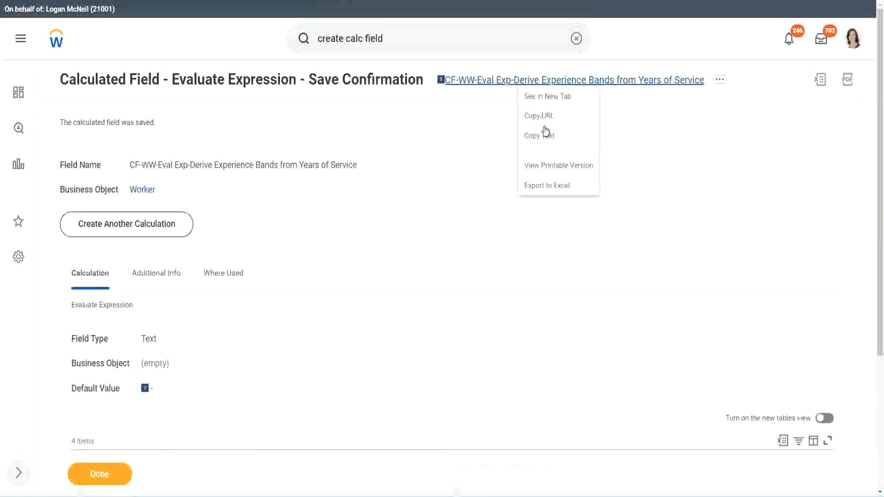
click(545, 143)
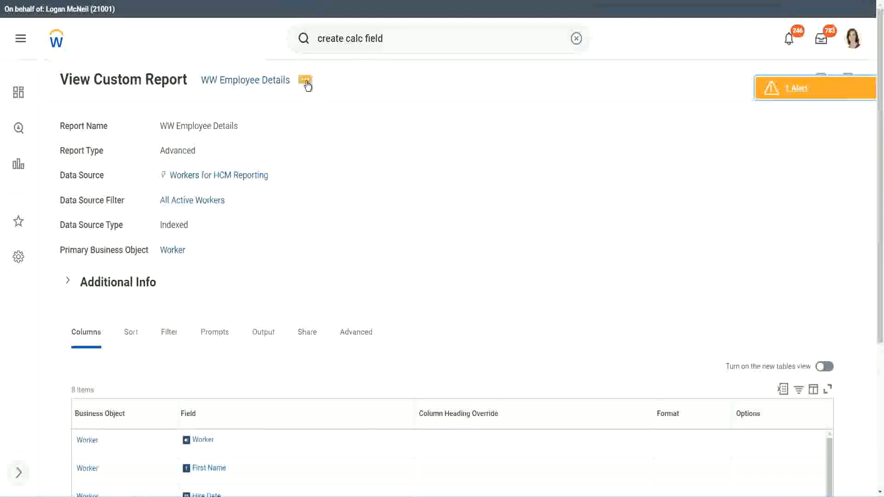
Open the WW Employee Details custom report for editing
click(307, 82)
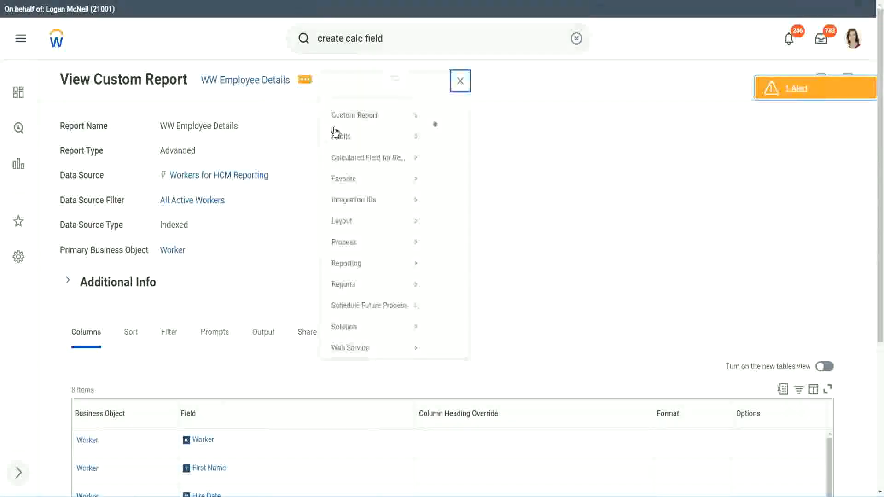
mouse_move(361, 131)
click(449, 133)
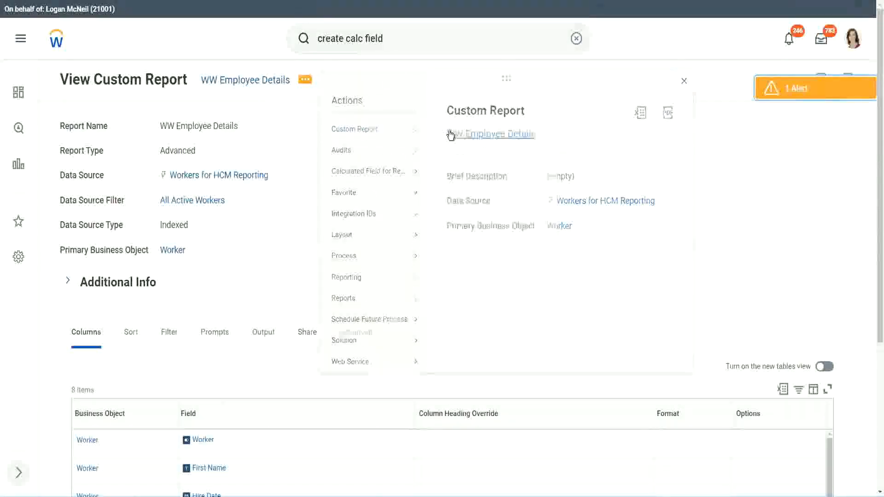
Add a Worker row at the end of the report's columns and remove the CF-WW-Substring Text row headed Years of Service
scroll(321, 198, down, 5)
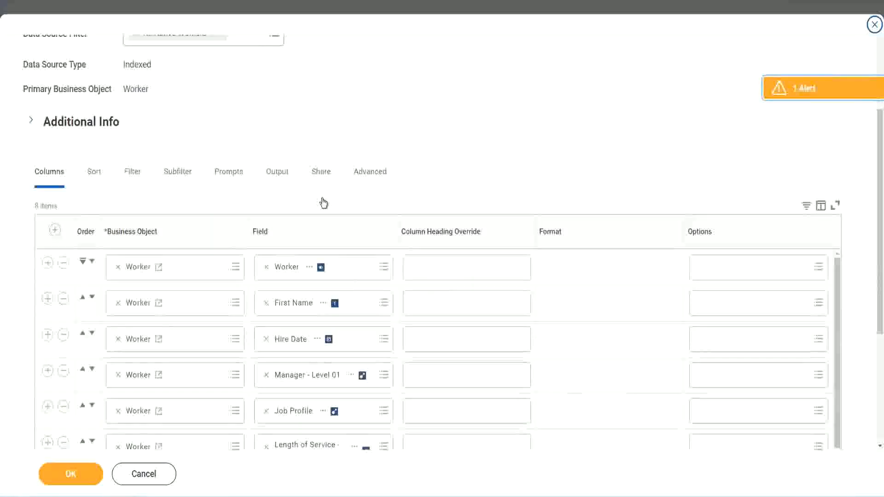
scroll(323, 201, down, 2)
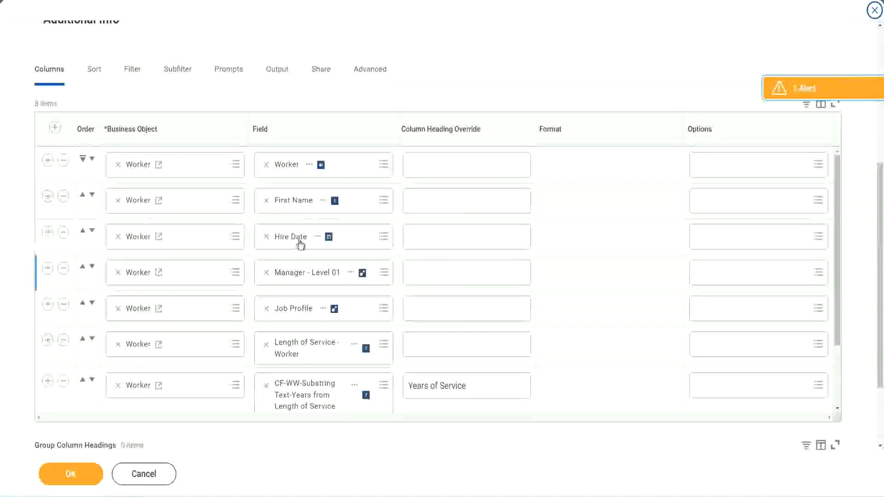
click(47, 381)
scroll(311, 267, down, 1)
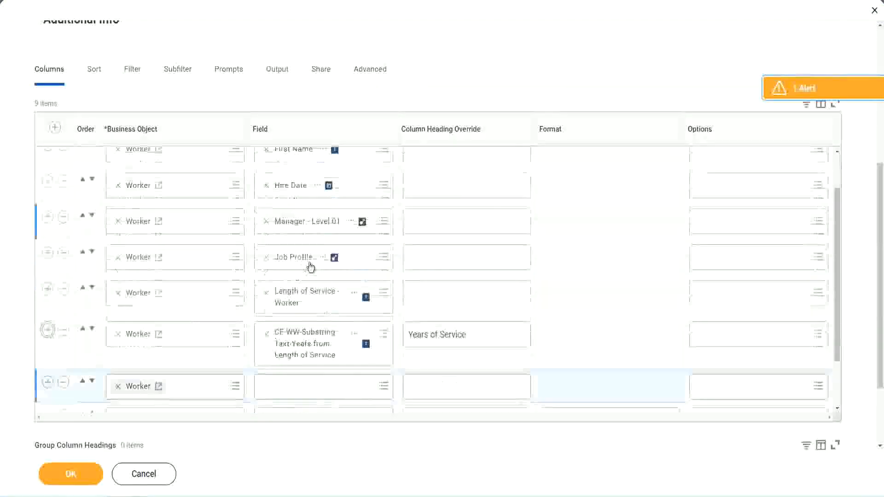
scroll(310, 267, down, 4)
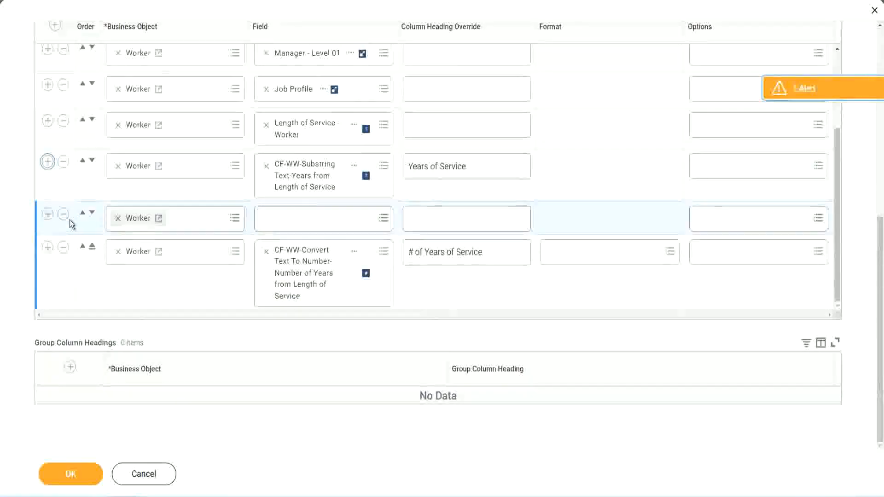
click(92, 214)
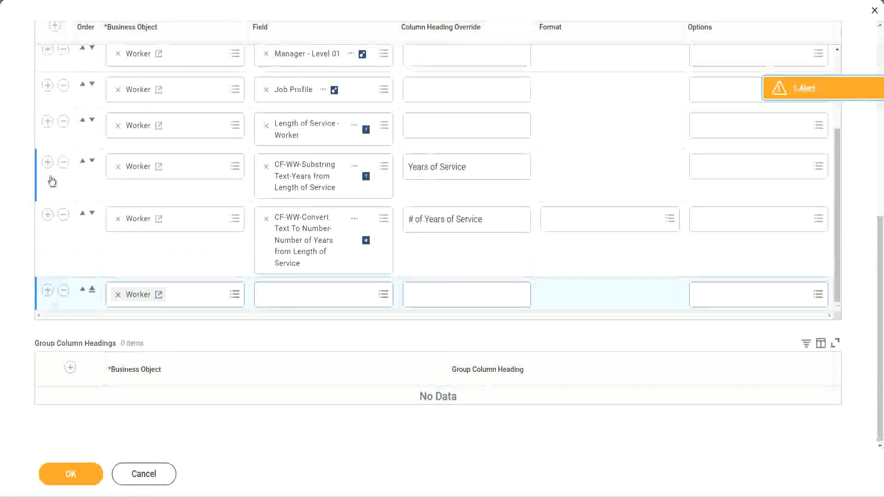
click(63, 162)
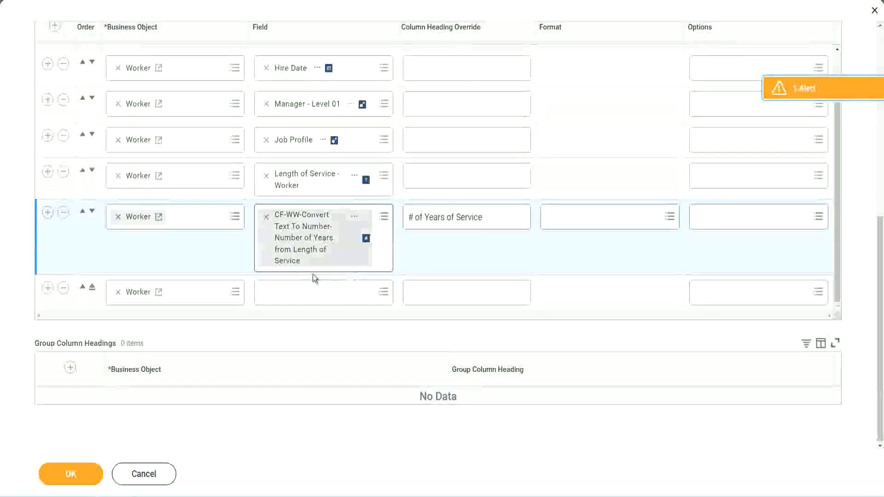
Set the last row's field to CF-WW-Eval Exp-Derive Experience Bands from Years of Service with column heading Experience Bands, and save the report
click(289, 294)
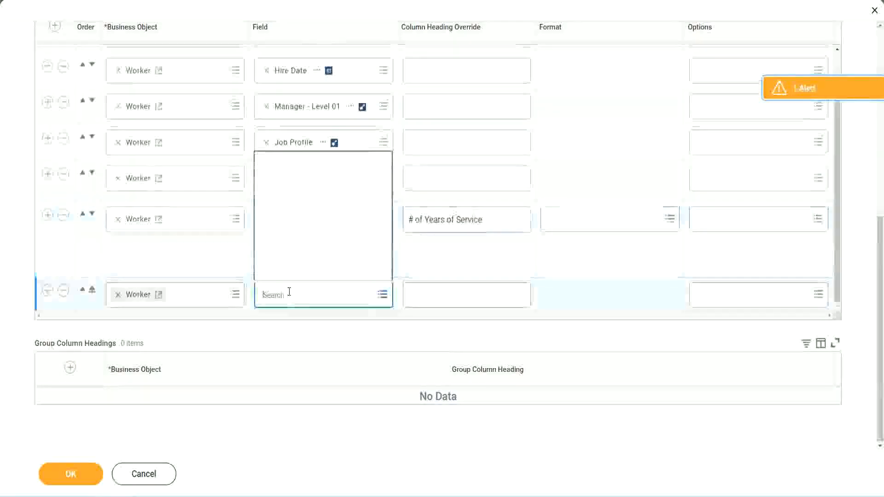
key(ctrl+v)
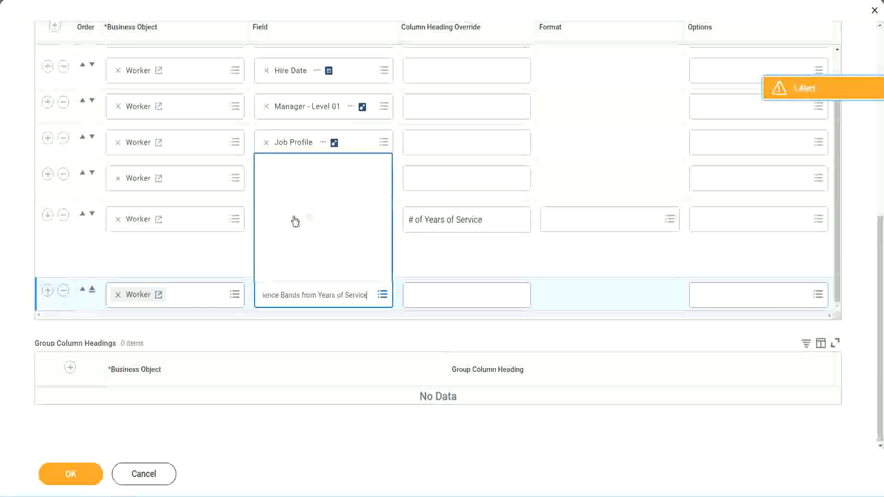
click(451, 265)
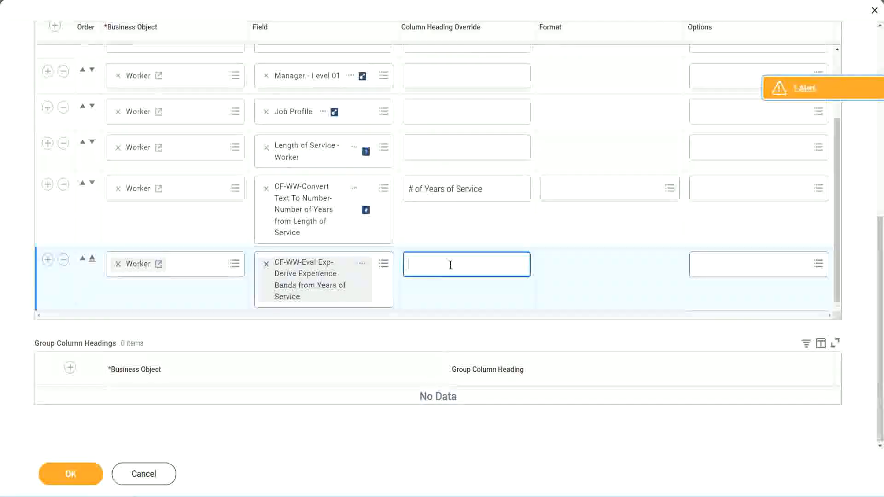
text(Exper)
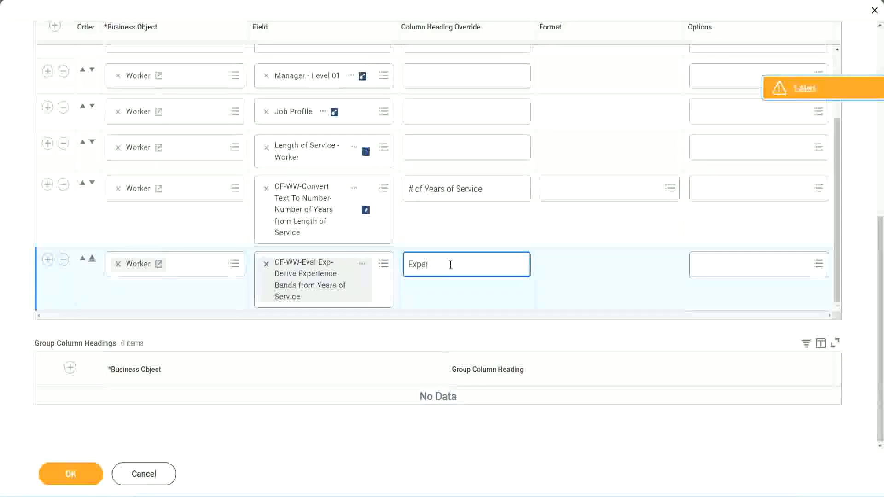
text(ience B)
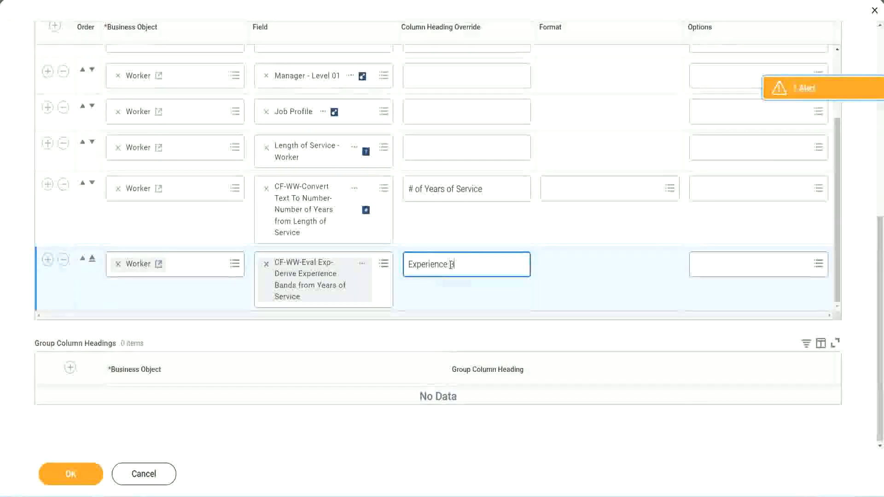
text(ands)
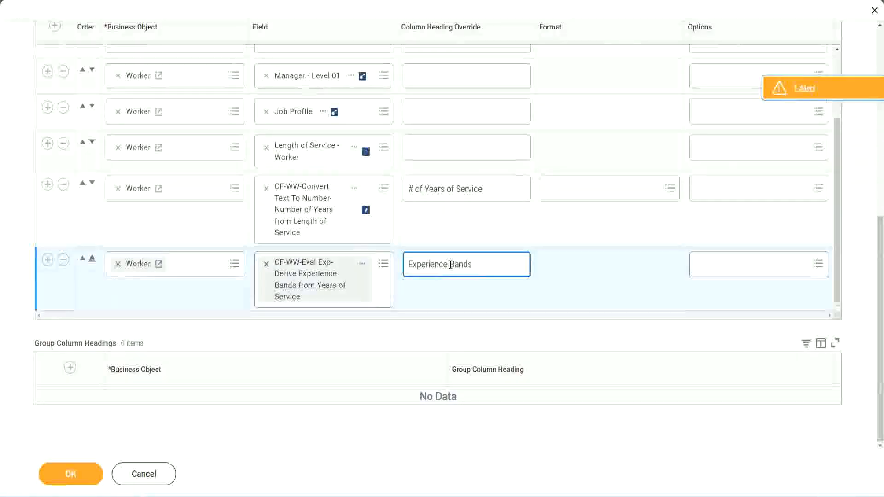
click(85, 475)
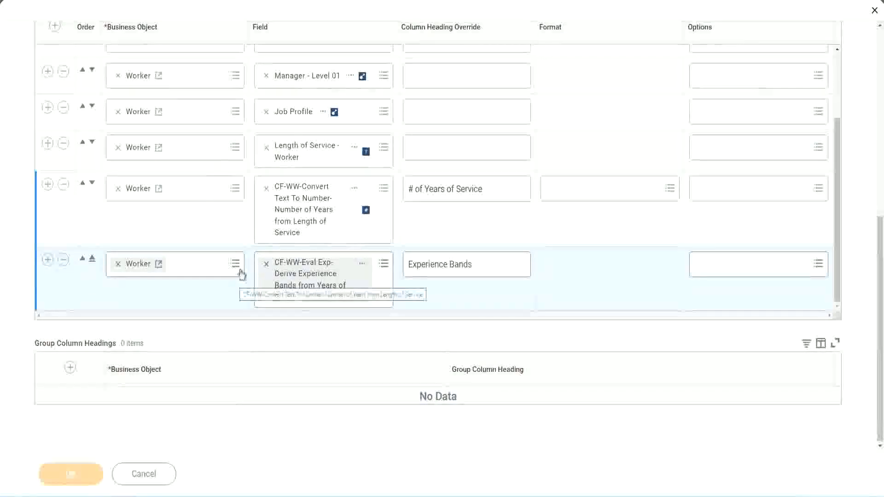
Run the WW Employee Details report with the Worker Types, Employee Type and Contingent Worker Type prompts left blank
scroll(257, 332, down, 4)
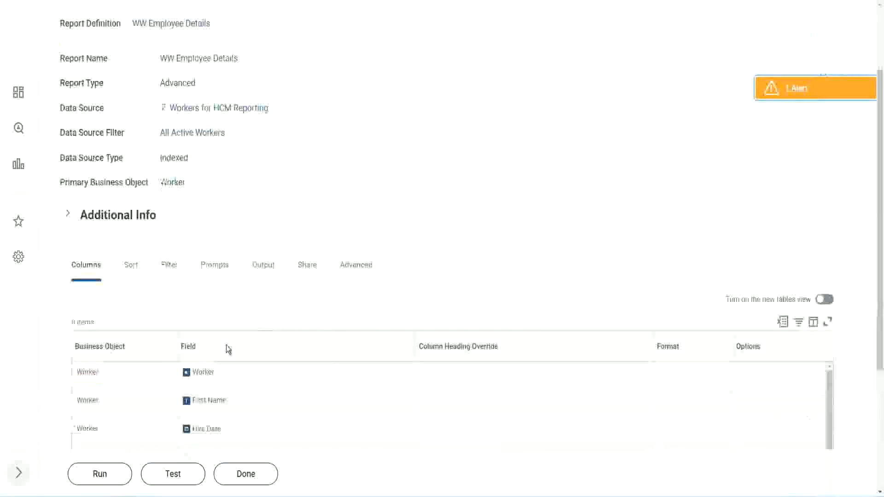
click(104, 481)
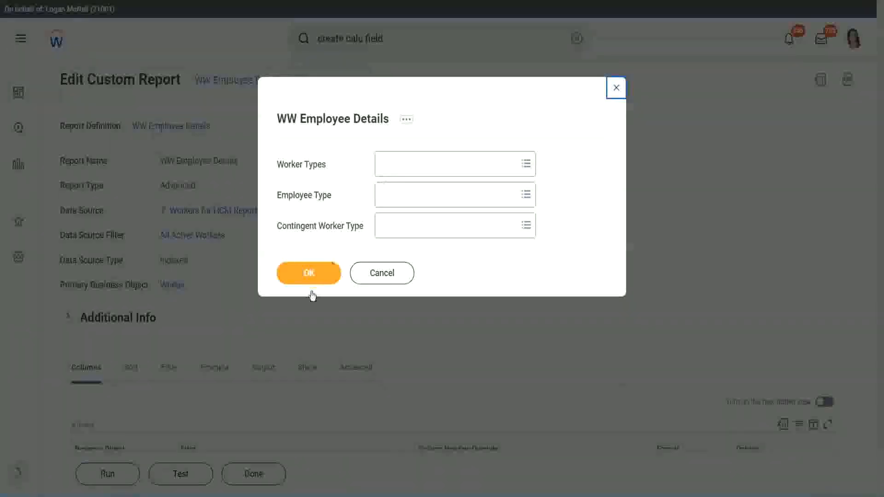
click(325, 270)
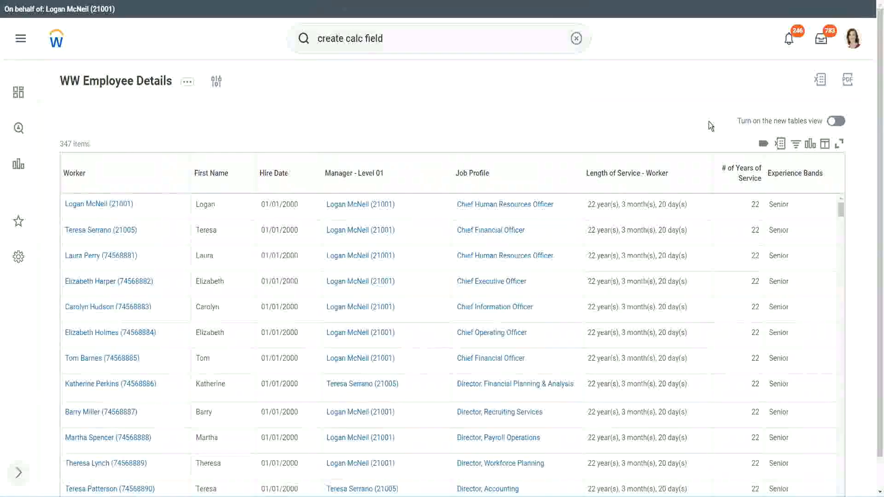
Compare the first row's years of service and band with the 16 - 30 years Senior definition in the Notepad++ notes
scroll(711, 123, down, 1)
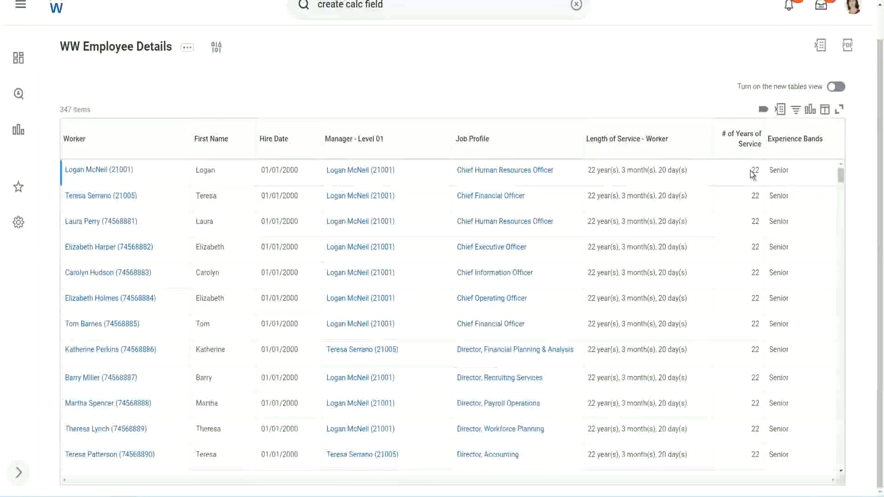
double_click(757, 171)
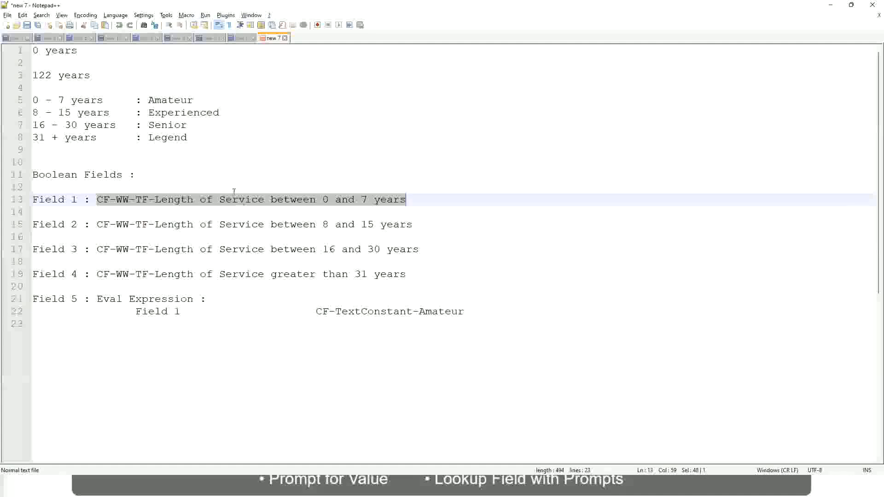
click(152, 125)
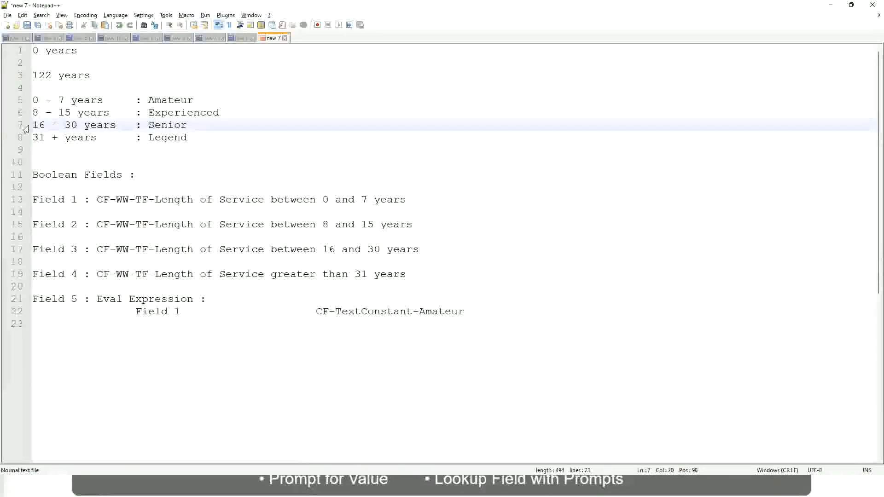
drag(33, 125, 84, 126)
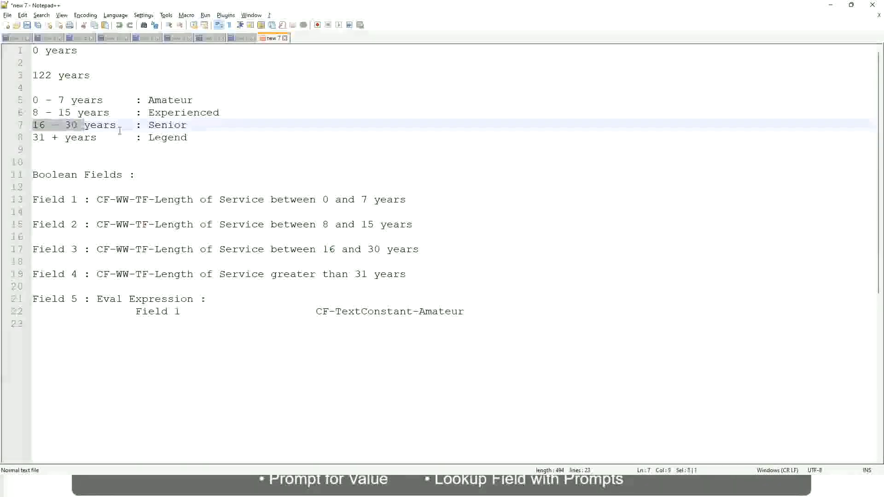
click(163, 125)
double_click(163, 125)
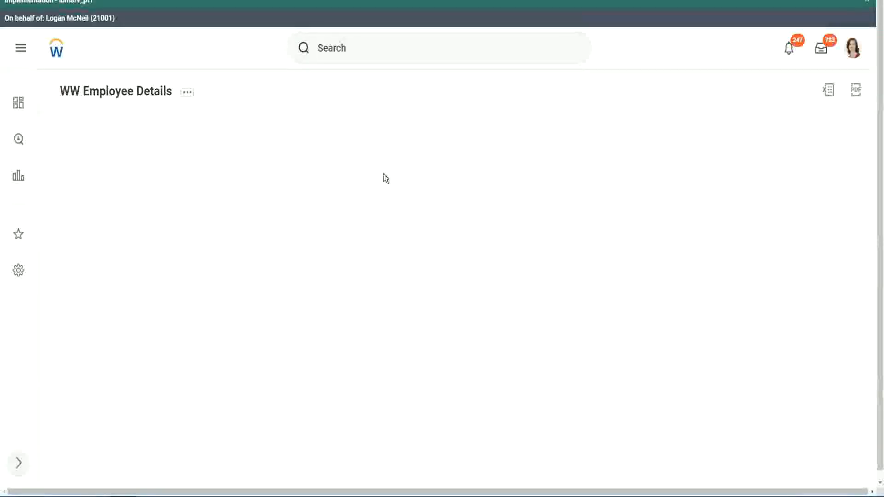
Switch back to the Workday report and compare the years of service with the experience bands across further rows
scroll(760, 279, down, 3)
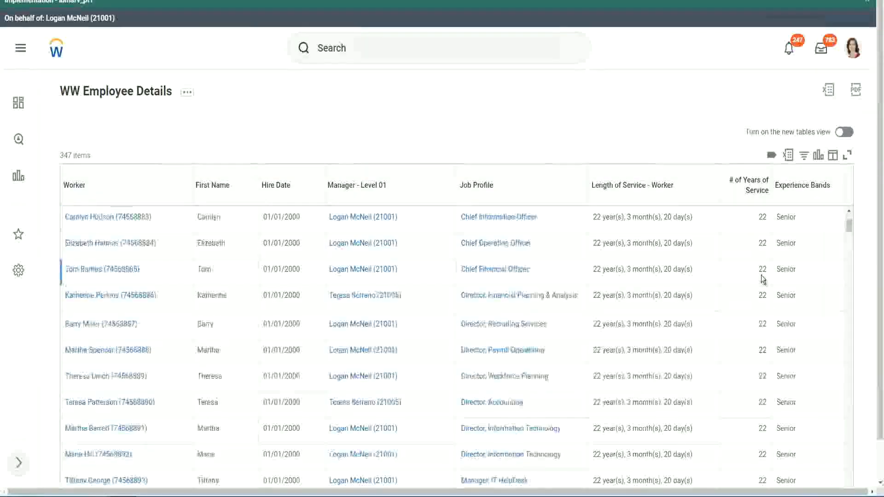
scroll(764, 280, down, 8)
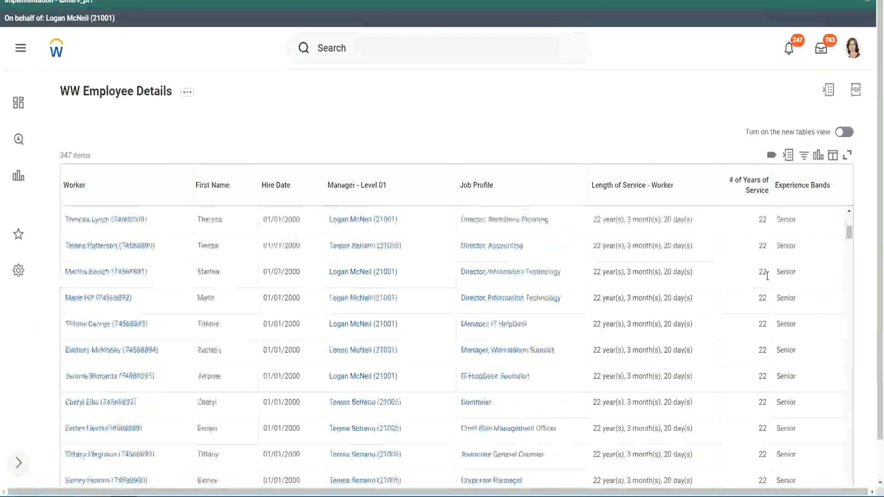
scroll(768, 295, down, 8)
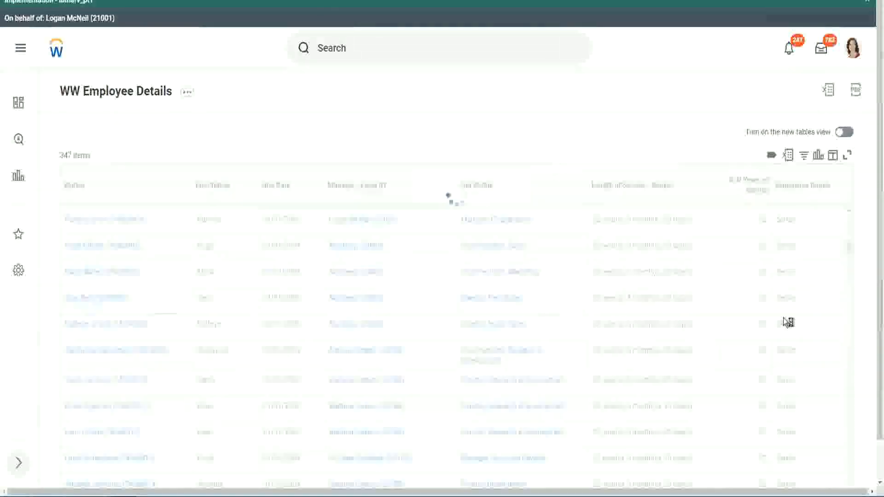
scroll(784, 318, down, 1)
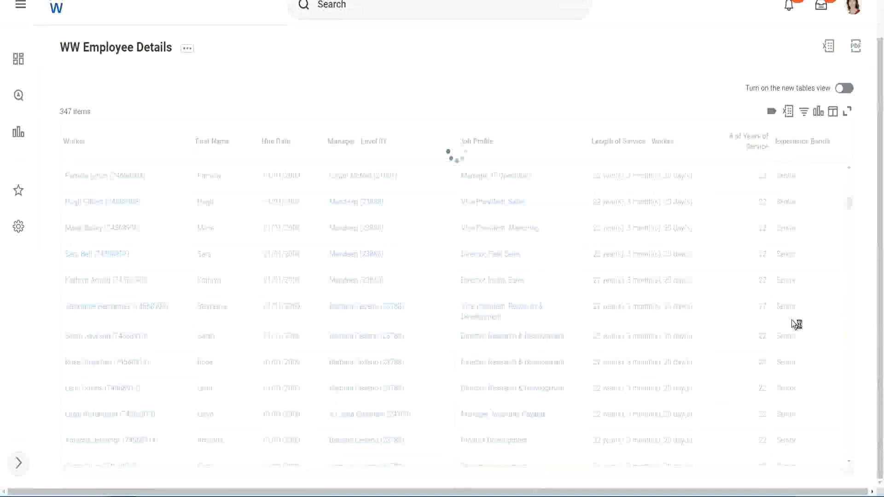
scroll(818, 259, down, 5)
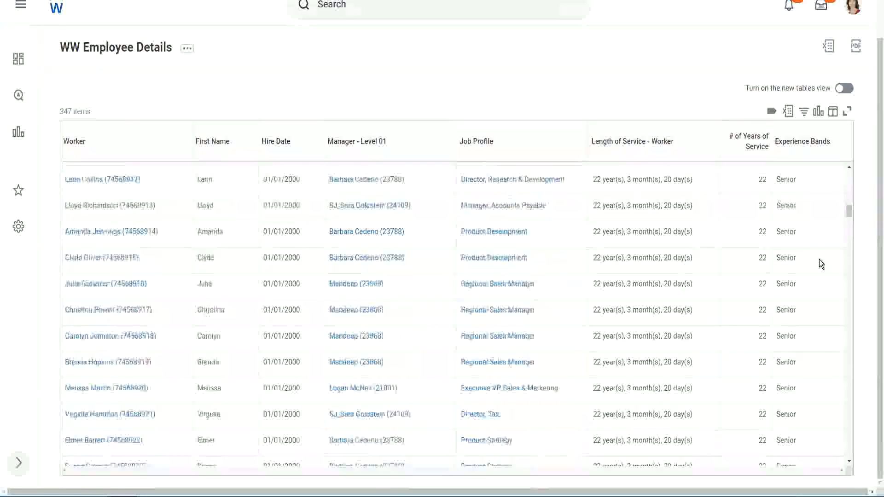
scroll(819, 259, down, 3)
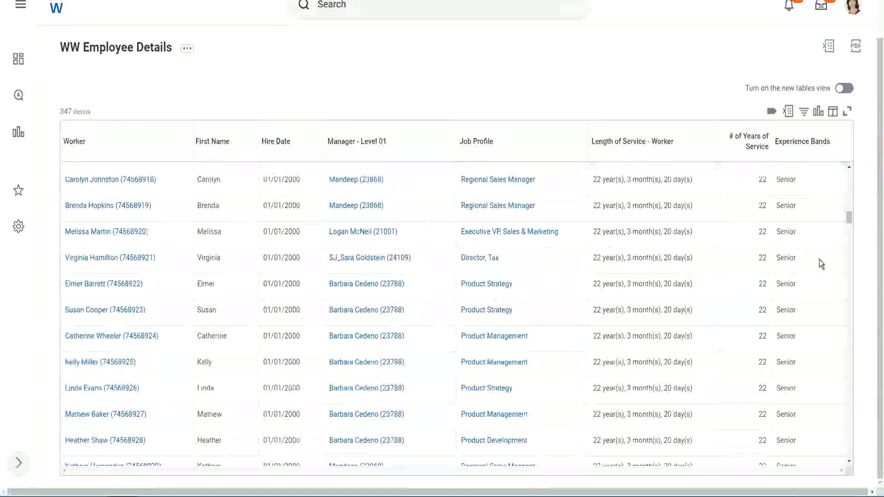
scroll(818, 264, down, 6)
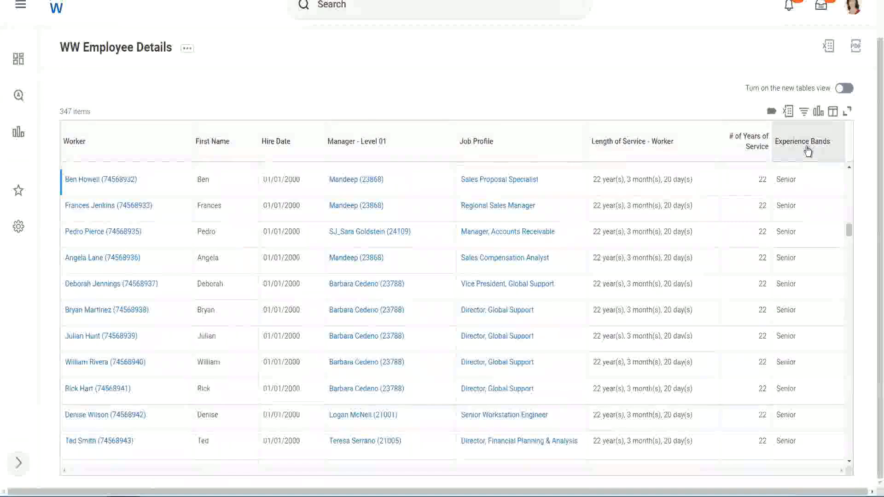
Filter the Experience Bands column for values containing Amateur
click(808, 151)
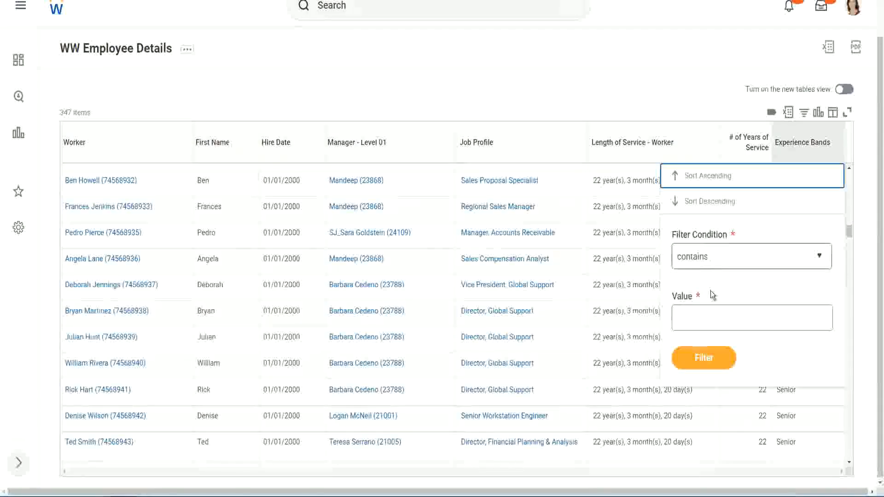
click(701, 310)
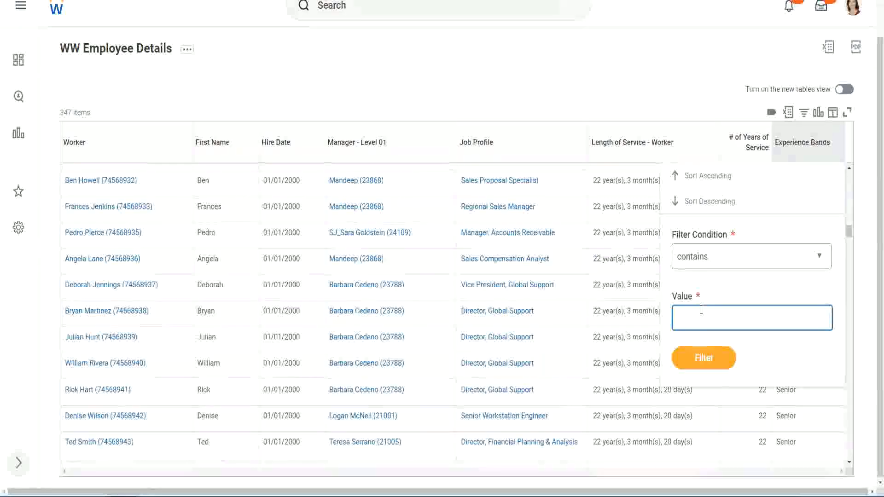
text(Amate)
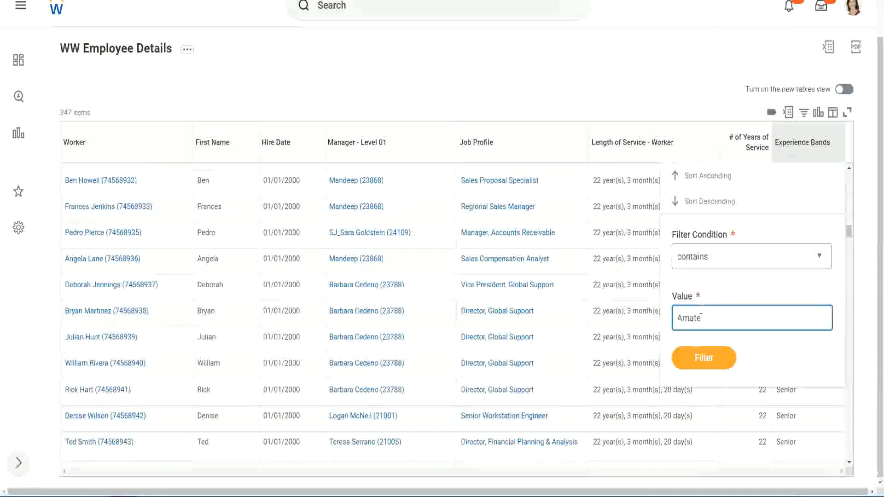
text(ur)
click(696, 362)
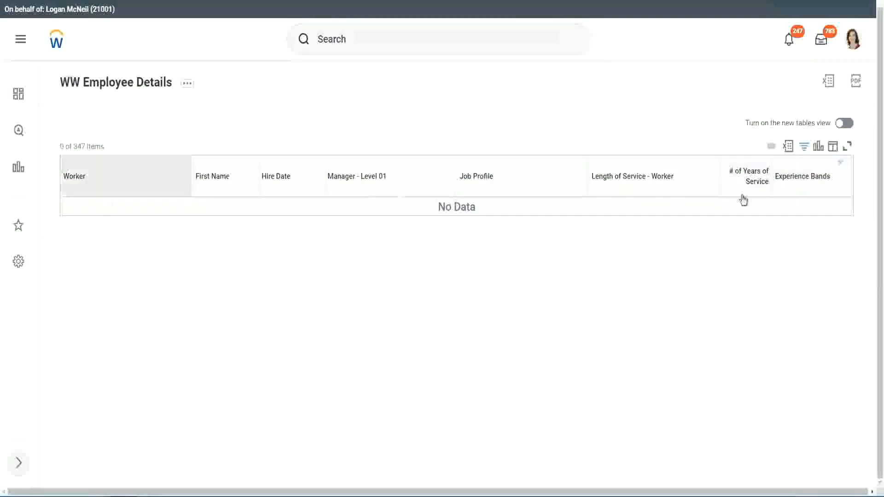
Change the Experience Bands filter to Legend and examine the years of service in the matching rows
click(800, 177)
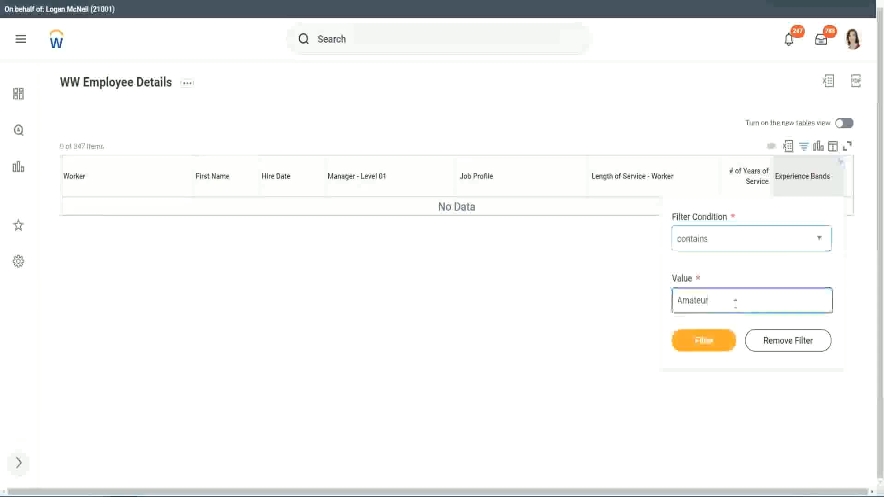
drag(650, 304, 631, 302)
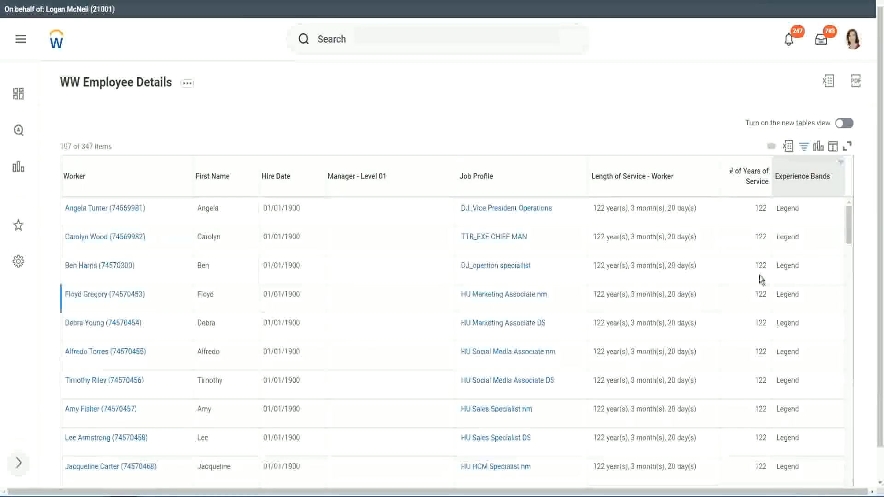
scroll(758, 275, down, 10)
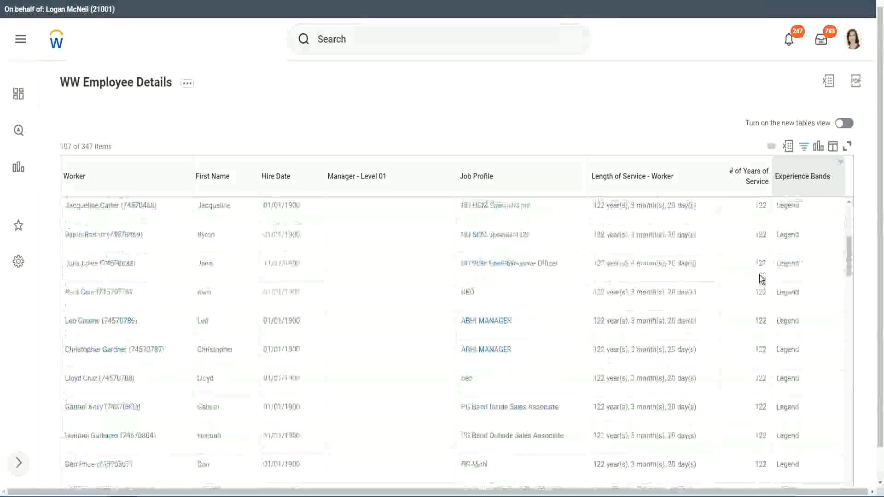
scroll(758, 275, down, 3)
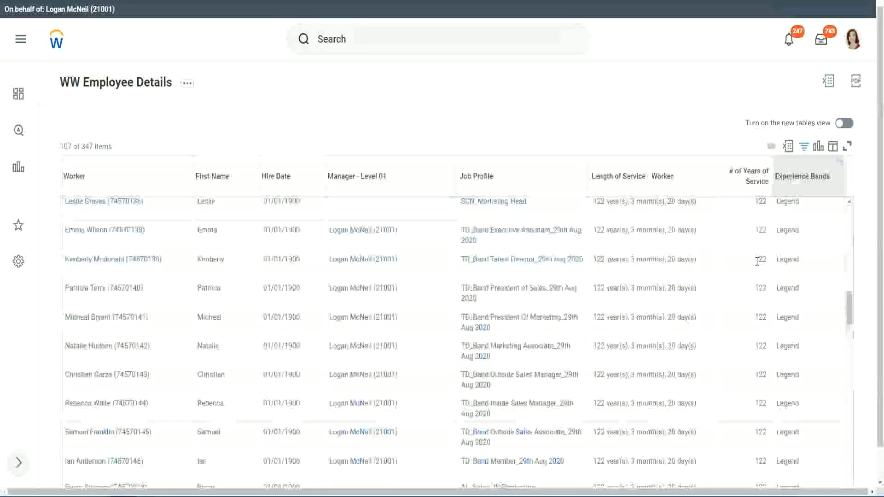
scroll(758, 264, down, 10)
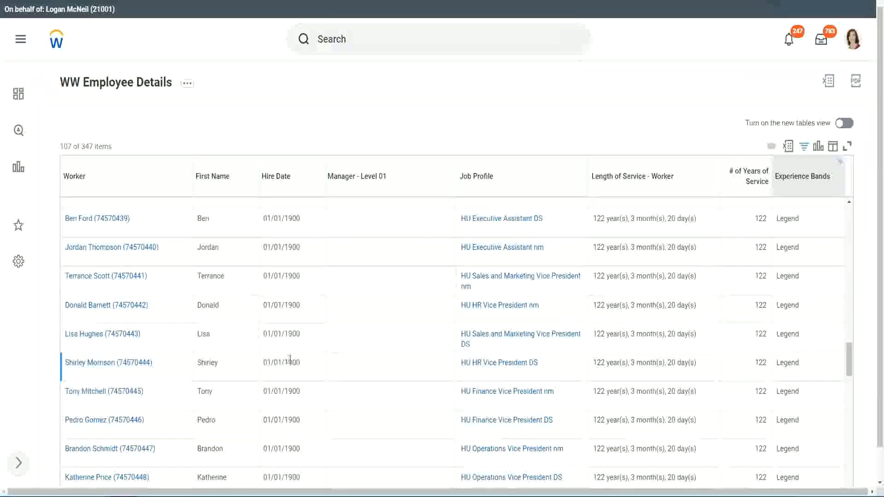
Check hire dates and years of service in the remaining Legend rows through the end of the filtered report
double_click(293, 363)
scroll(752, 346, down, 6)
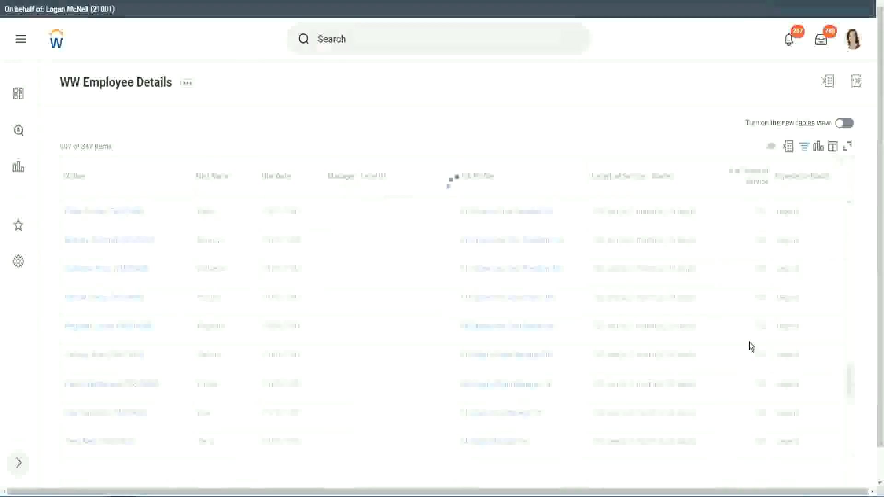
scroll(749, 346, down, 5)
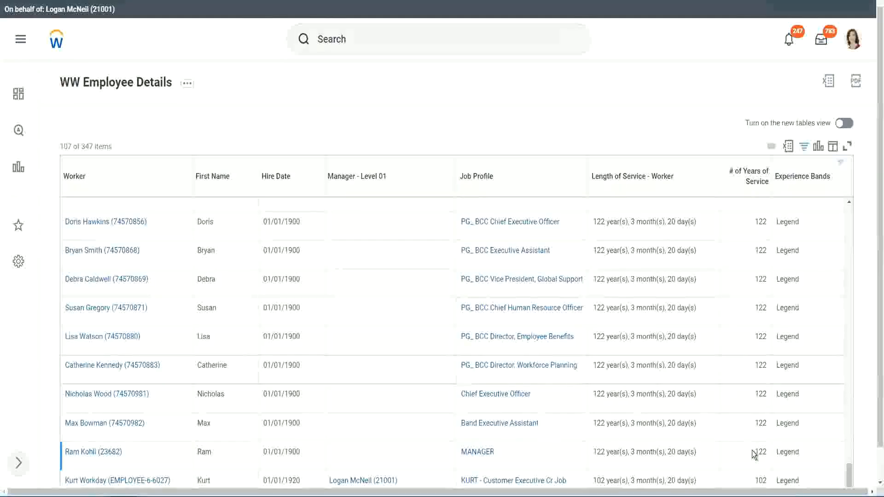
double_click(760, 480)
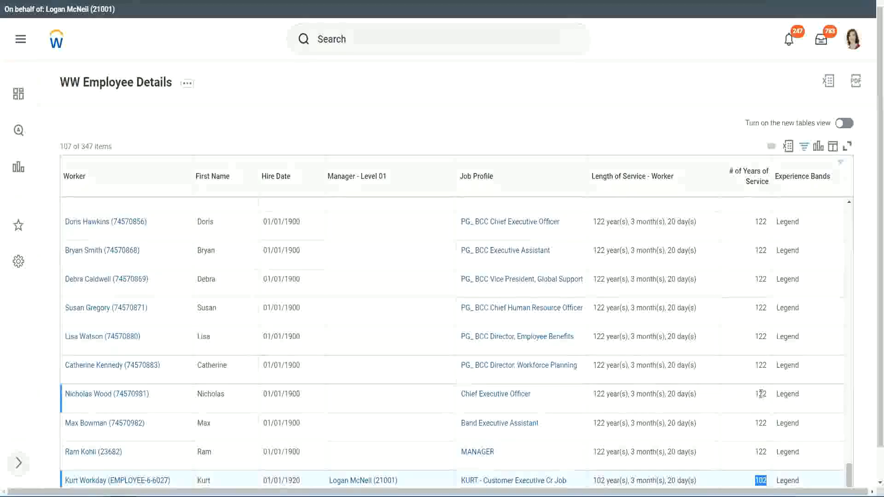
drag(759, 393, 766, 395)
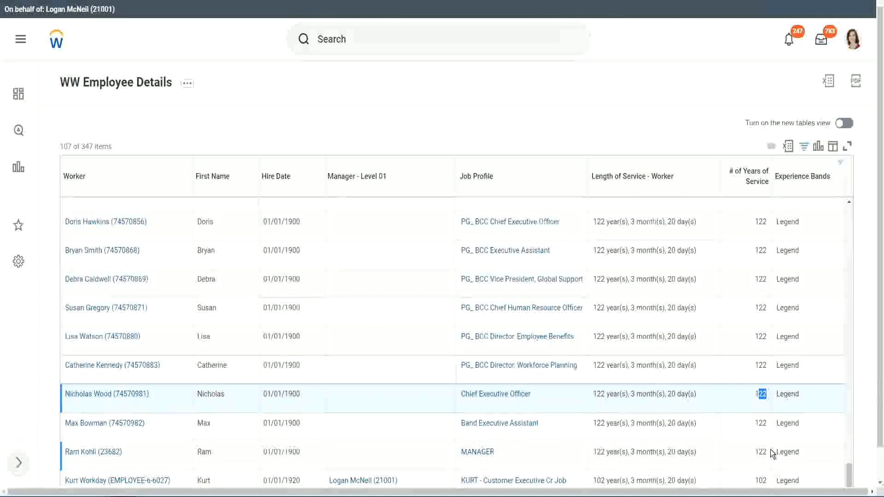
Change the Experience Bands column filter to values containing Experienced
click(745, 371)
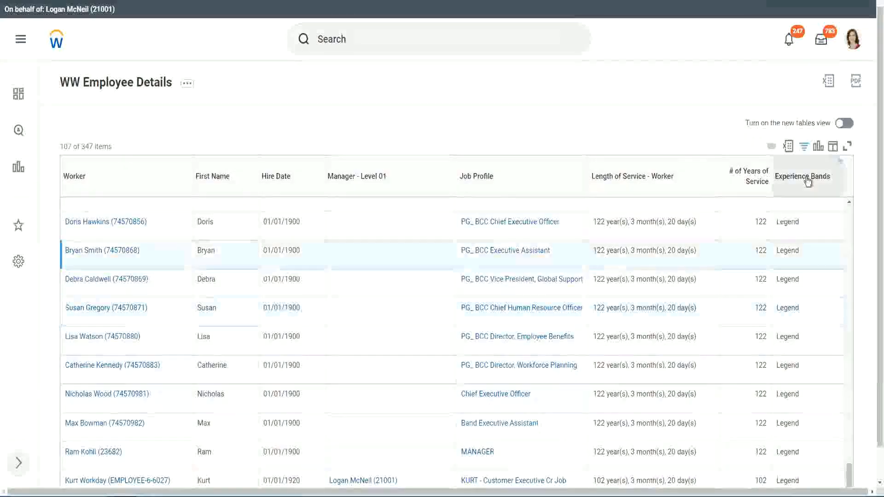
click(809, 200)
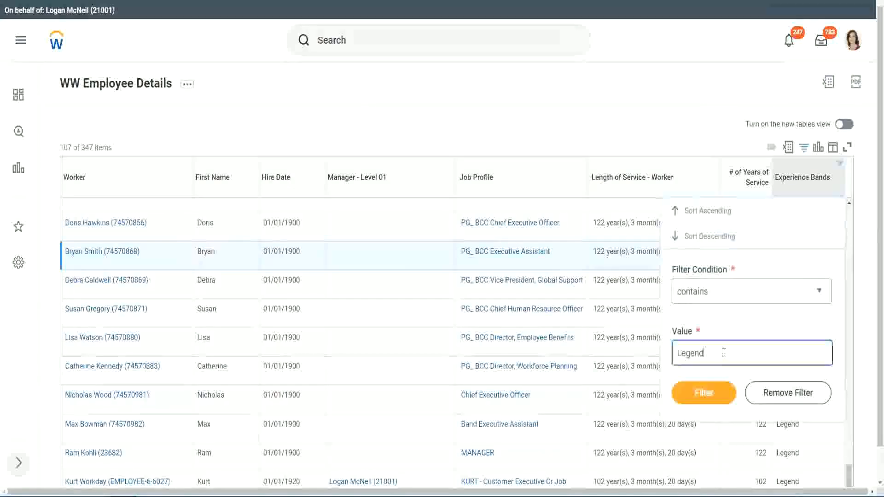
double_click(692, 353)
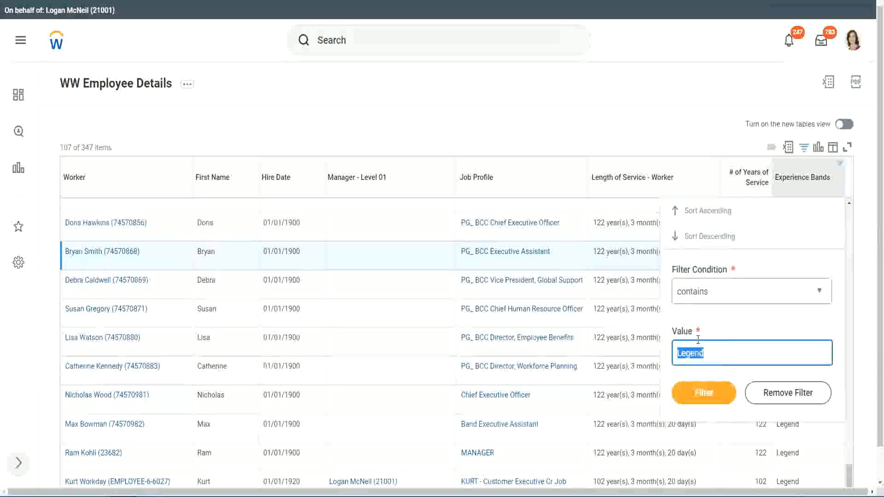
text(Ex)
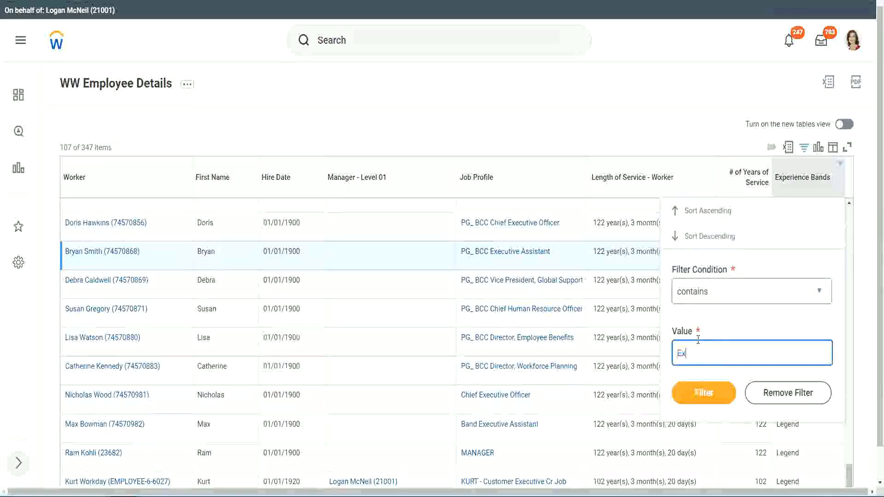
text(perienced)
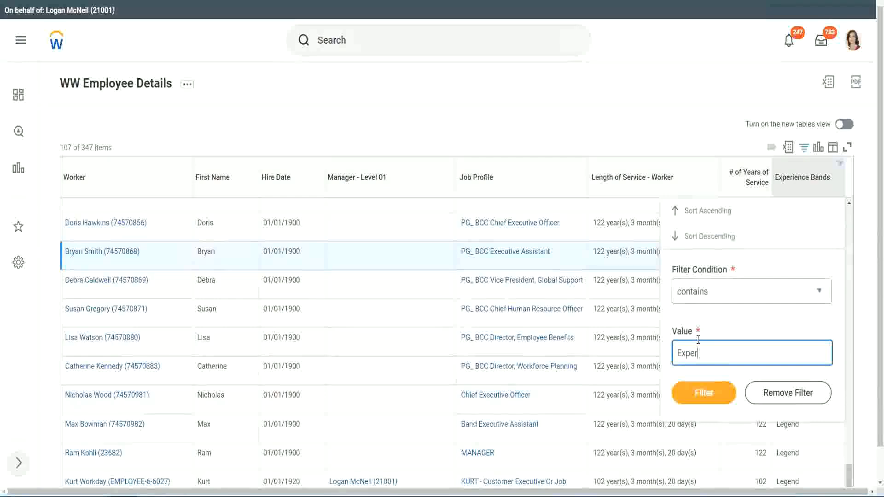
click(703, 397)
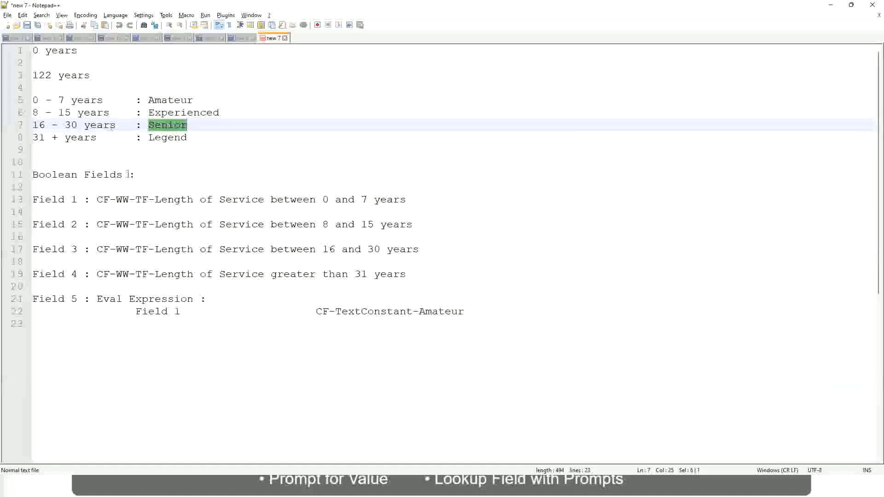
Switch to the Notepad++ notes and check the years range defined for the Experienced band
drag(38, 114, 70, 113)
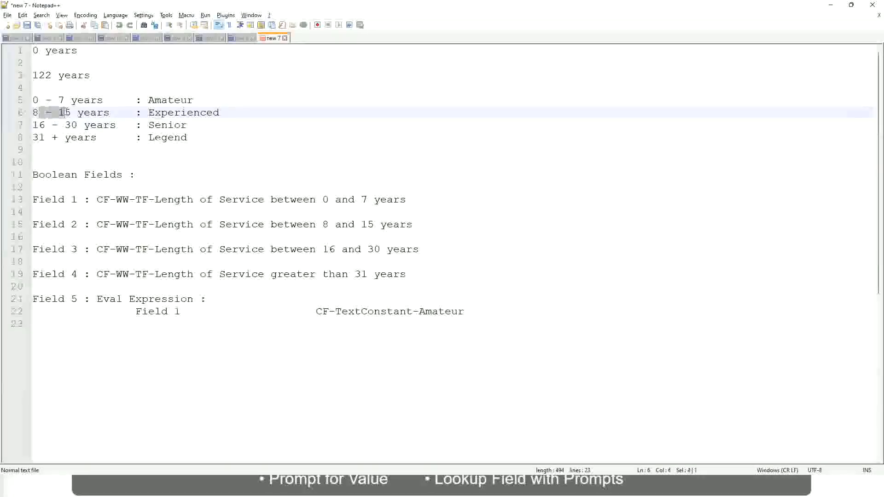
click(73, 113)
click(101, 113)
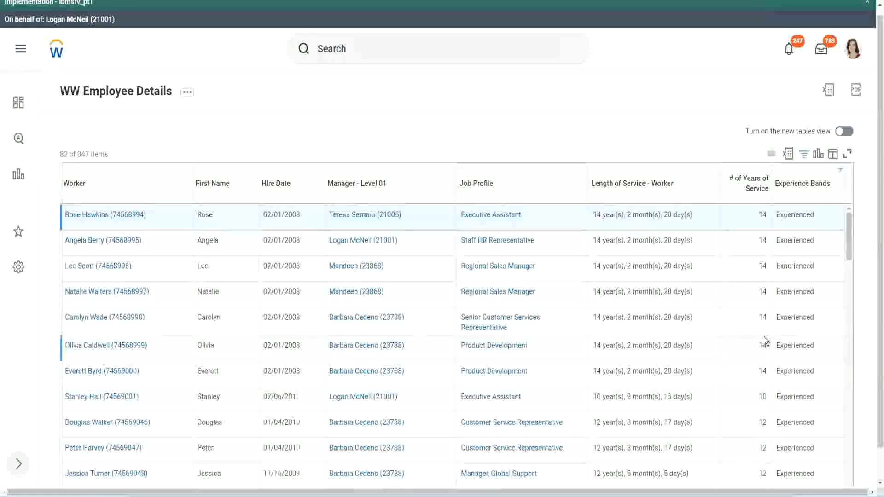
Return to the Workday report and compare the years of service with the band across the filtered Experienced rows
scroll(764, 340, down, 5)
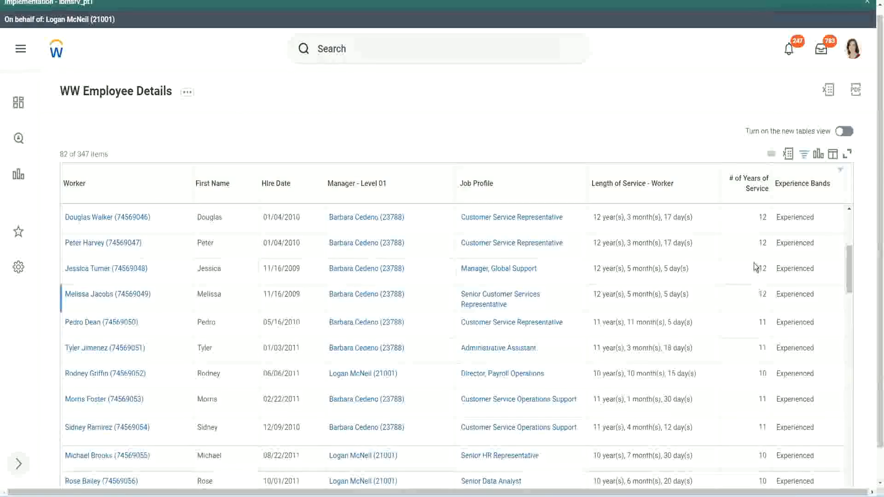
double_click(778, 244)
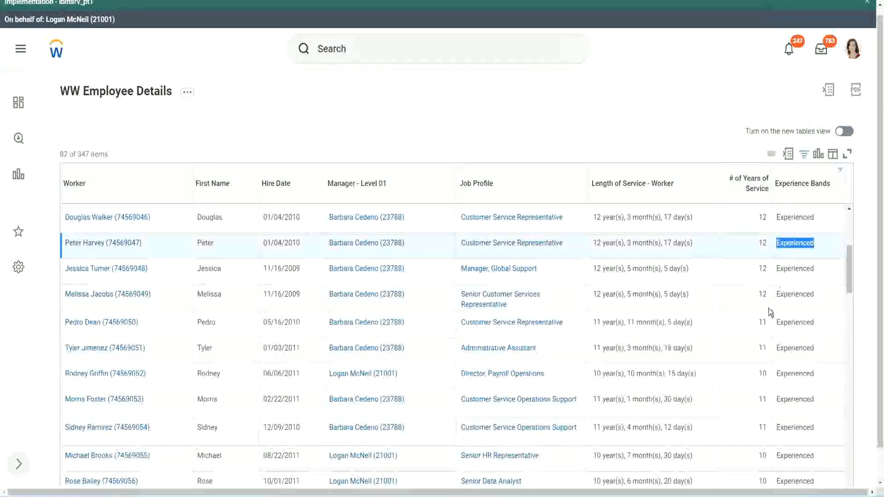
scroll(761, 325, down, 3)
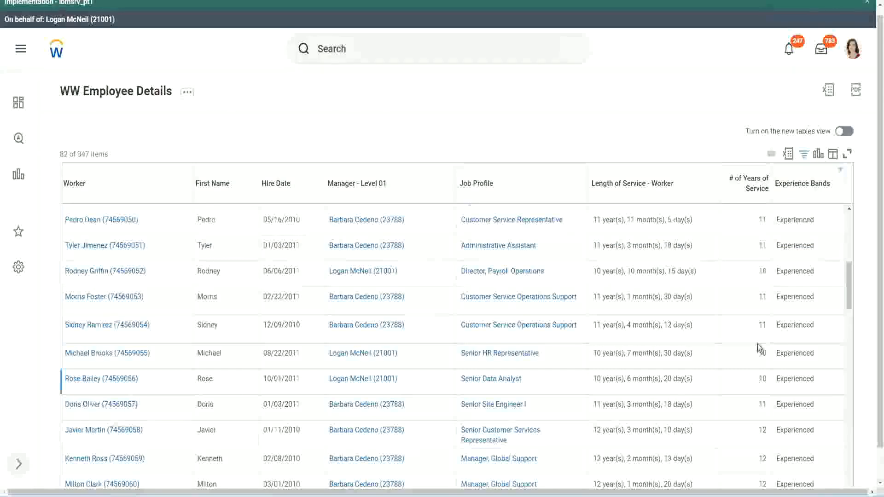
click(762, 325)
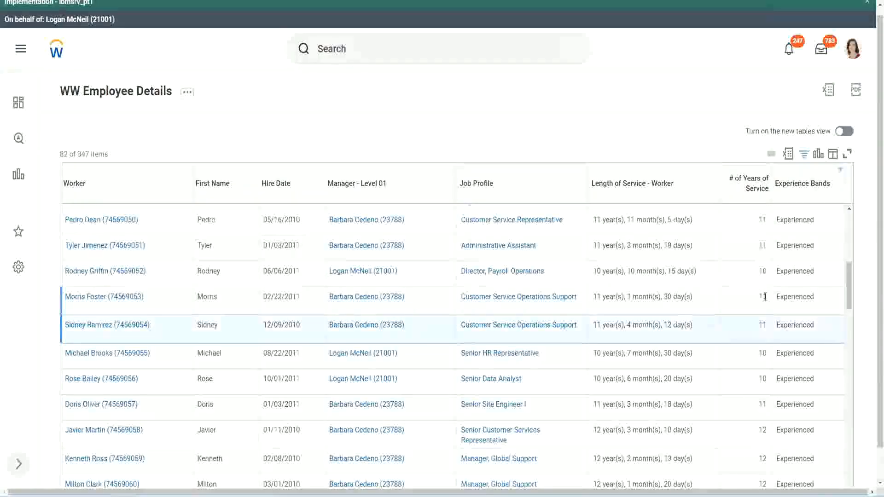
click(805, 294)
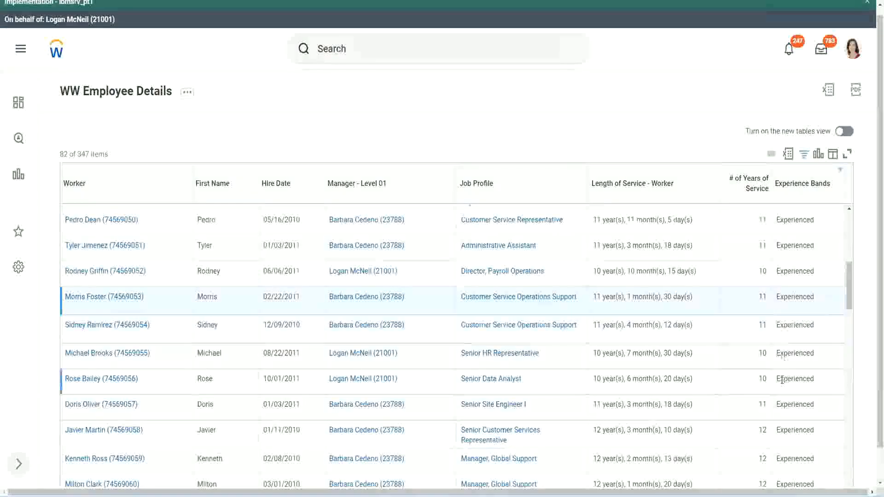
scroll(782, 380, down, 7)
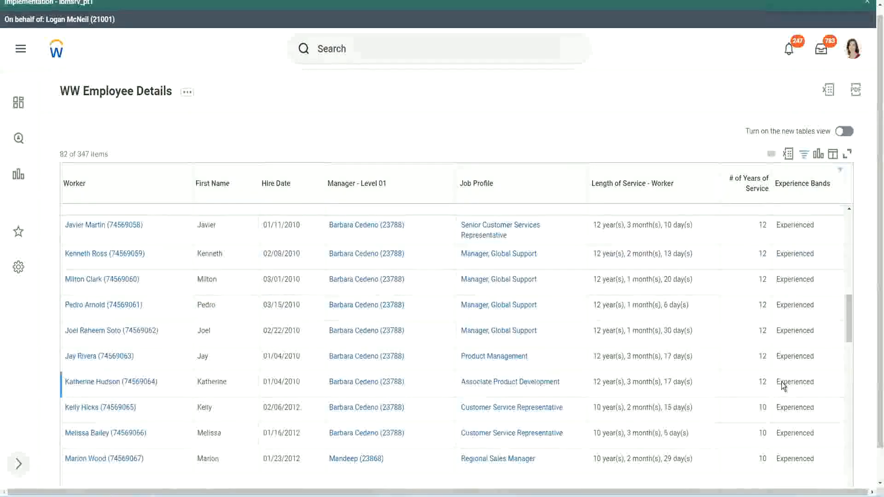